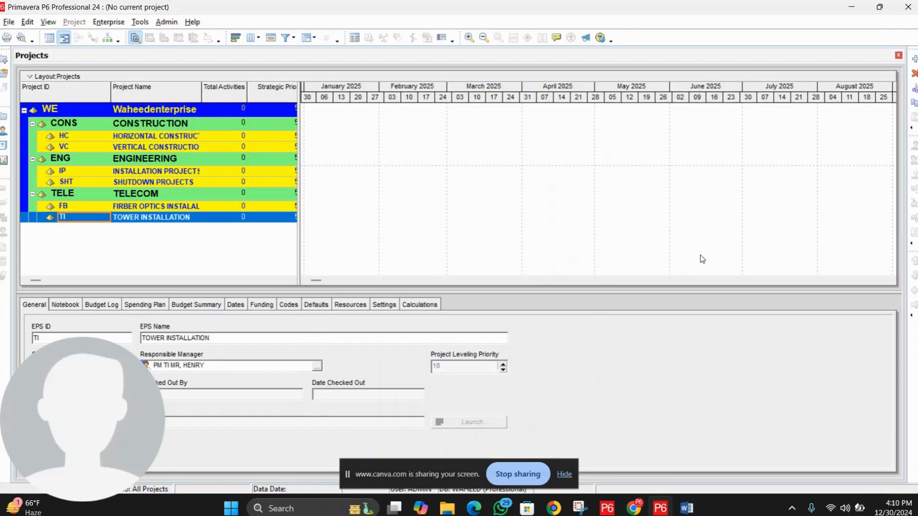
Step: Open Enterprise > Calendars to list the four global calendars
left_click(110, 22)
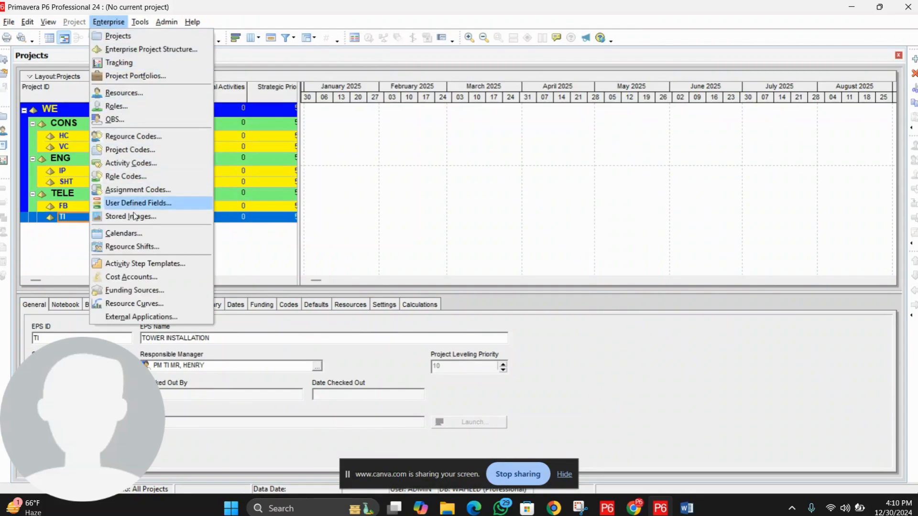
left_click(136, 233)
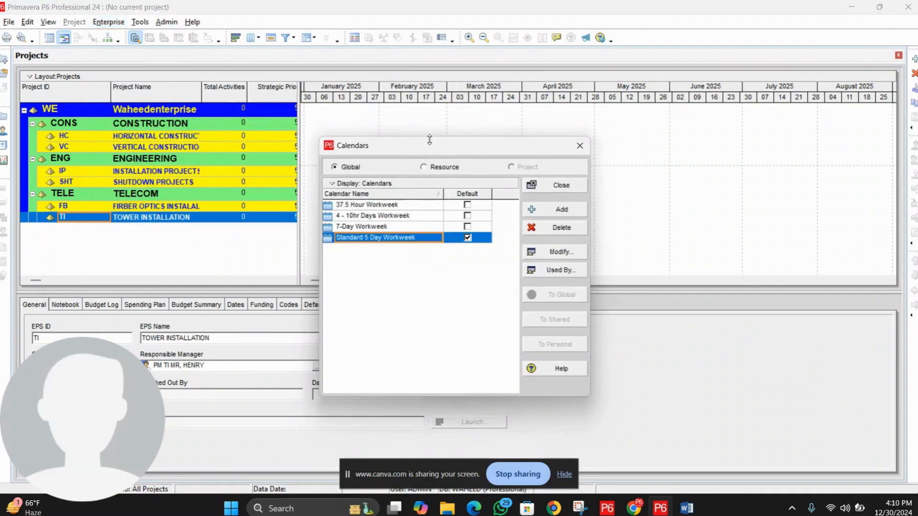
mouse_move(415, 149)
left_mouse_down()
mouse_move(435, 147)
mouse_move(426, 147)
left_mouse_up()
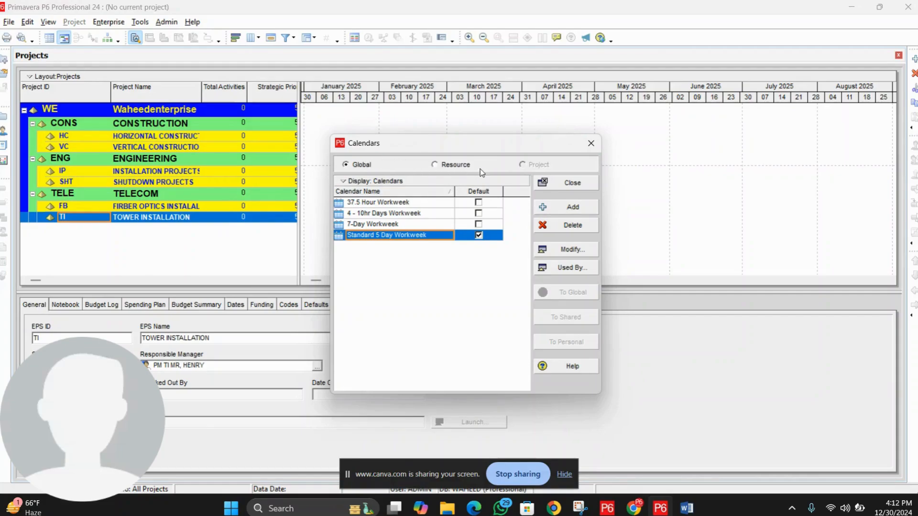
left_click(360, 166)
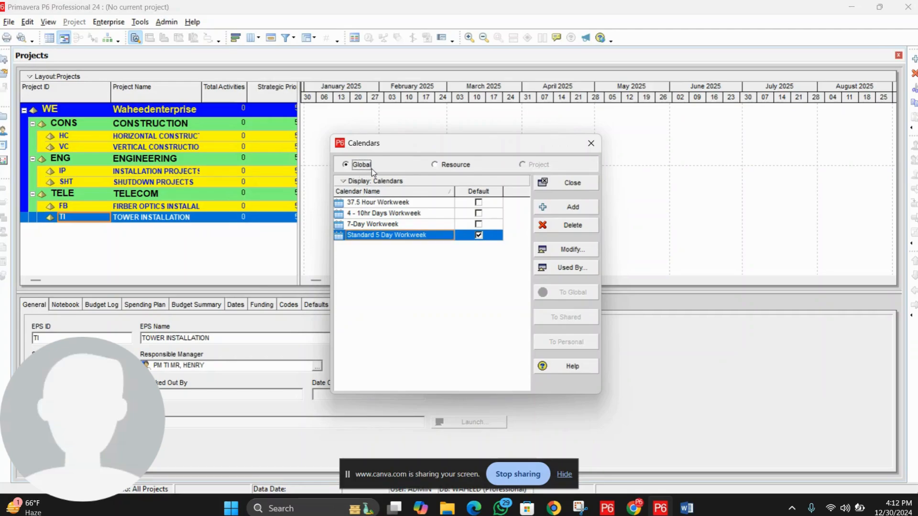
left_click(385, 202)
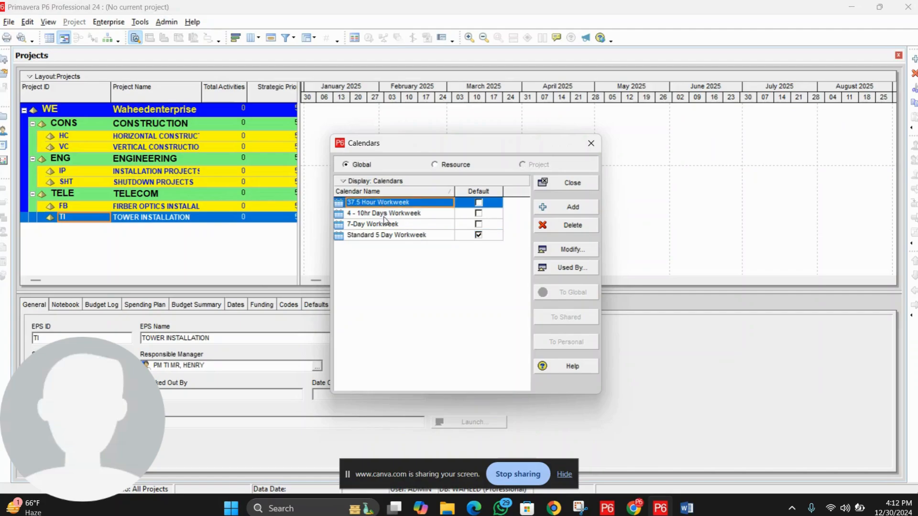
left_click(385, 214)
left_click(387, 225)
left_click(389, 235)
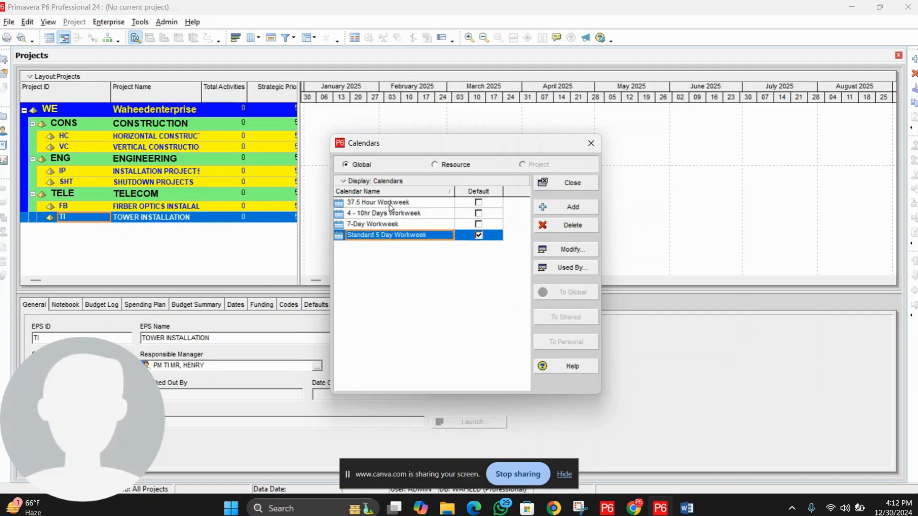
left_click(389, 204)
left_click(391, 214)
left_click(393, 225)
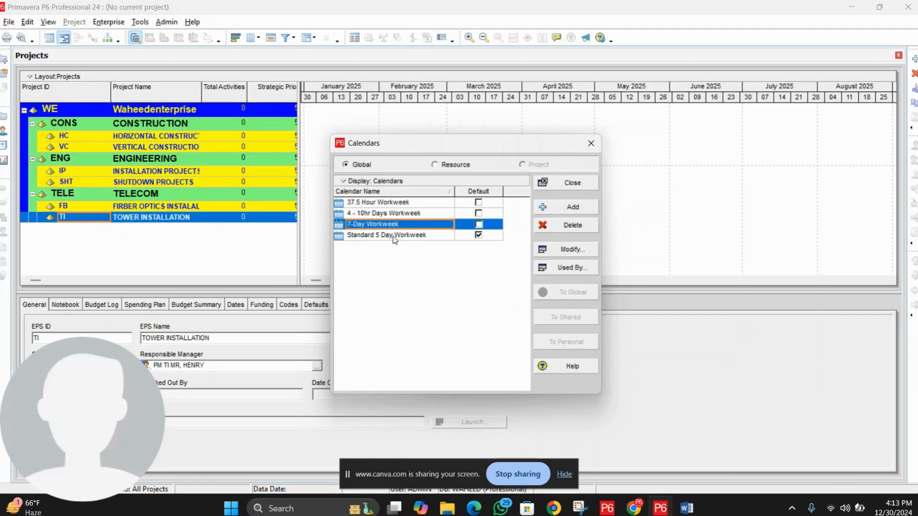
left_click(394, 235)
left_click(392, 224)
left_click(392, 214)
left_click(390, 202)
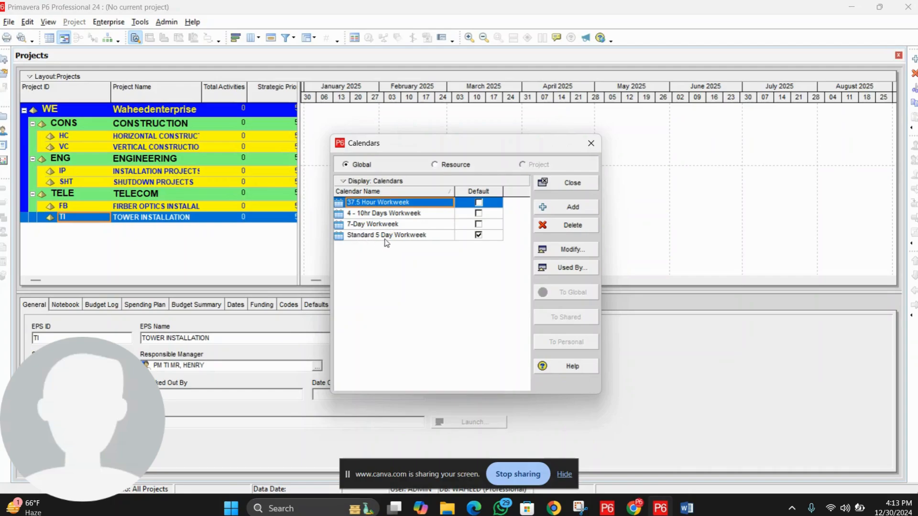
left_click(409, 236)
key("Up")
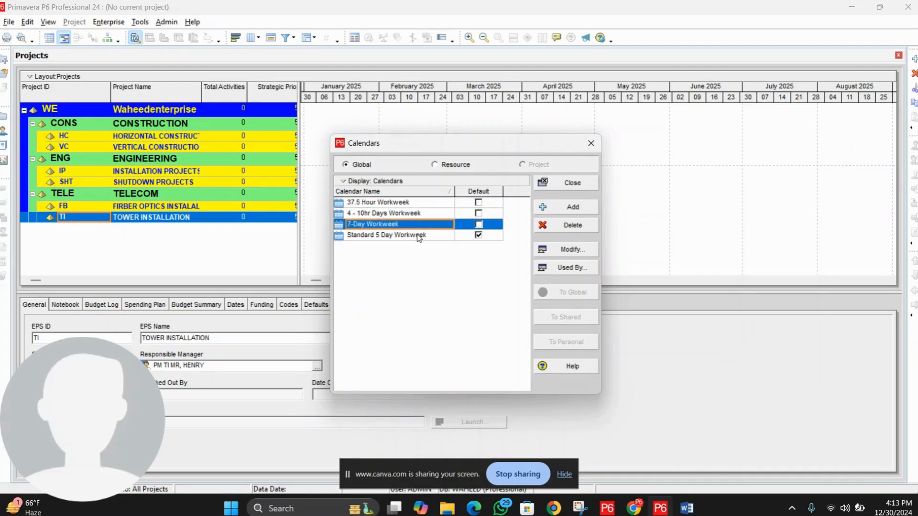
left_click(419, 238)
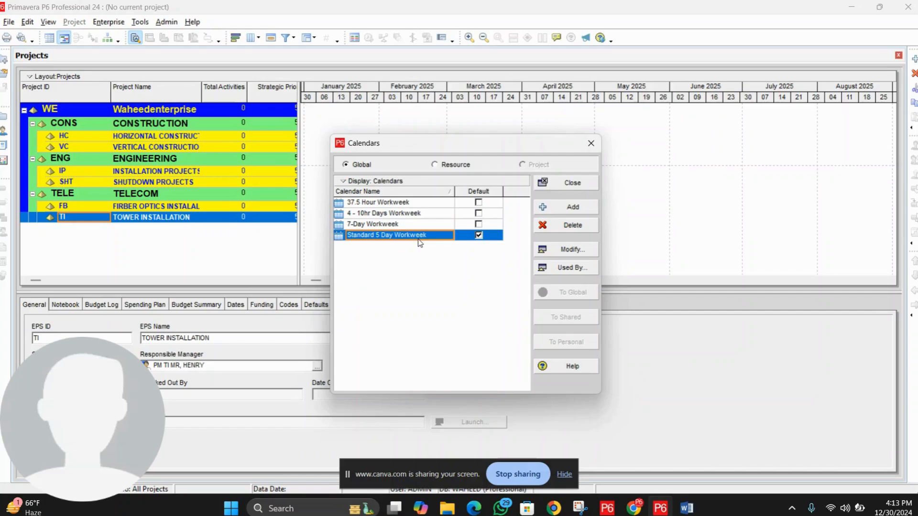
left_click(412, 228)
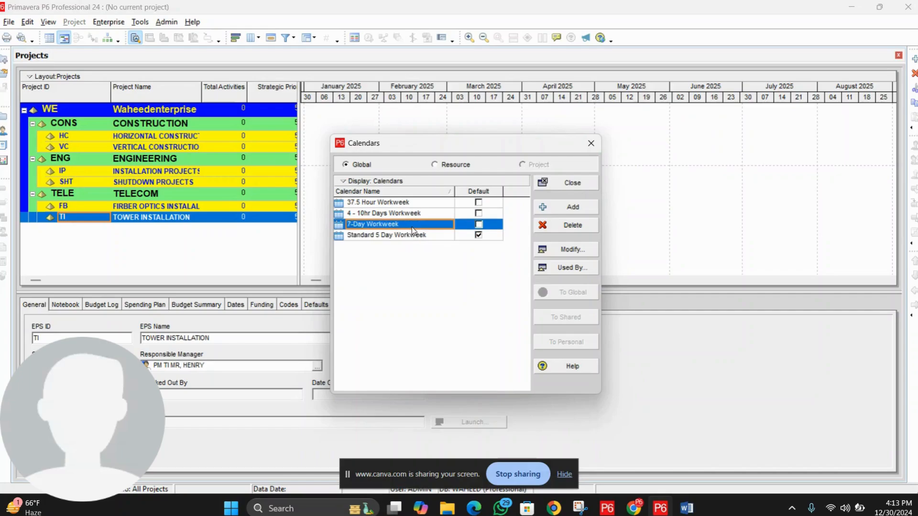
left_click(413, 236)
left_click(418, 236)
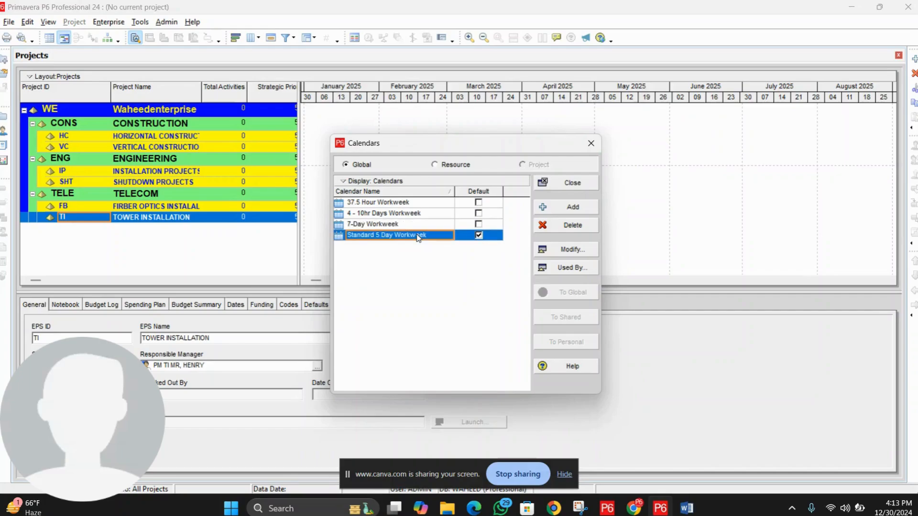
left_click(404, 226)
left_click(405, 235)
Step: Add a new global calendar copied from Standard 5 Day Workweek
left_click(571, 209)
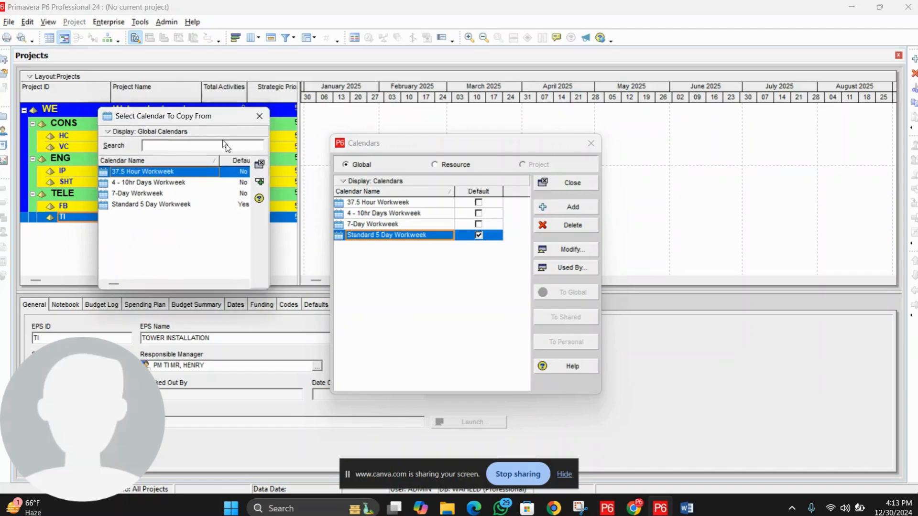
left_click_drag(205, 114, 452, 263)
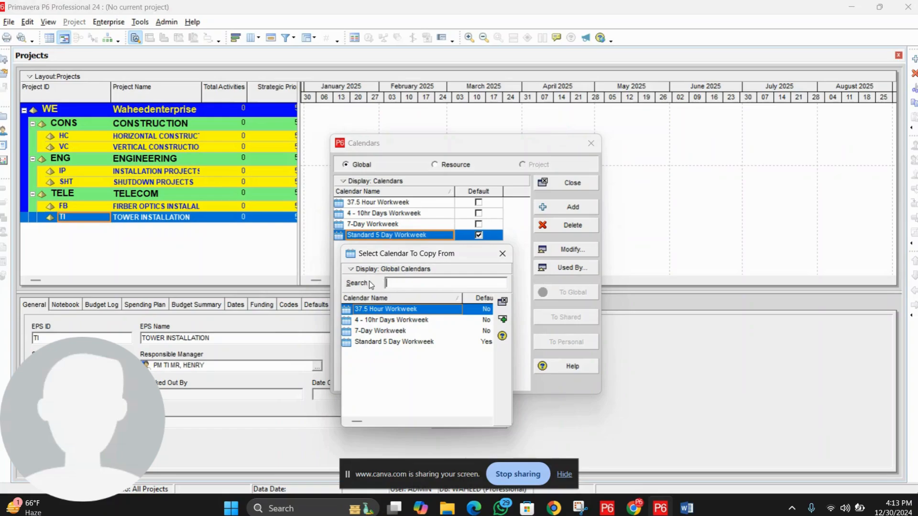
left_click(386, 332)
left_click(388, 343)
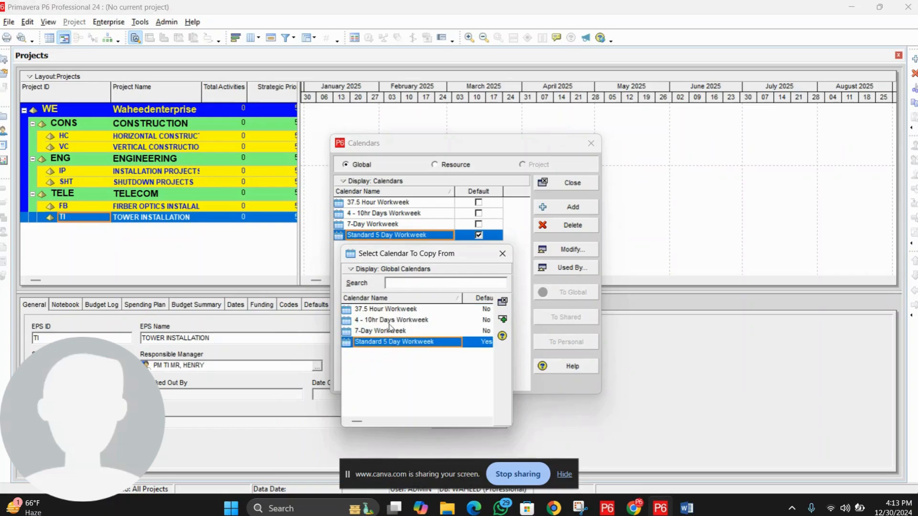
left_click(392, 310)
left_click(393, 321)
left_click(392, 333)
left_click(392, 342)
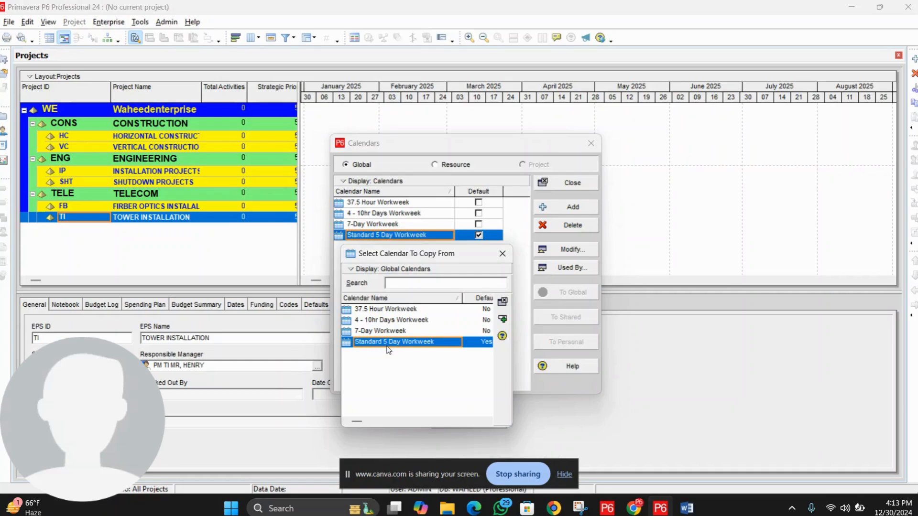
left_click(503, 320)
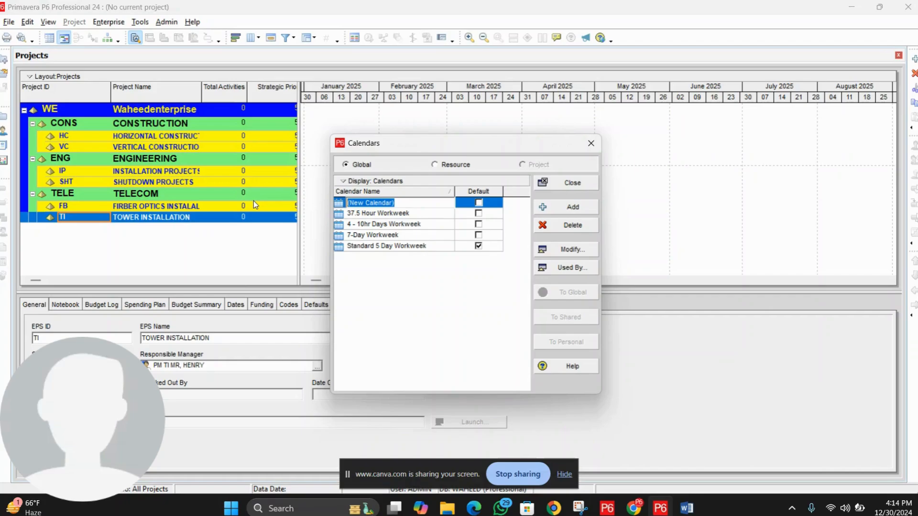
Step: Name the new calendar '6 days work week' and make it the default
type("6 day")
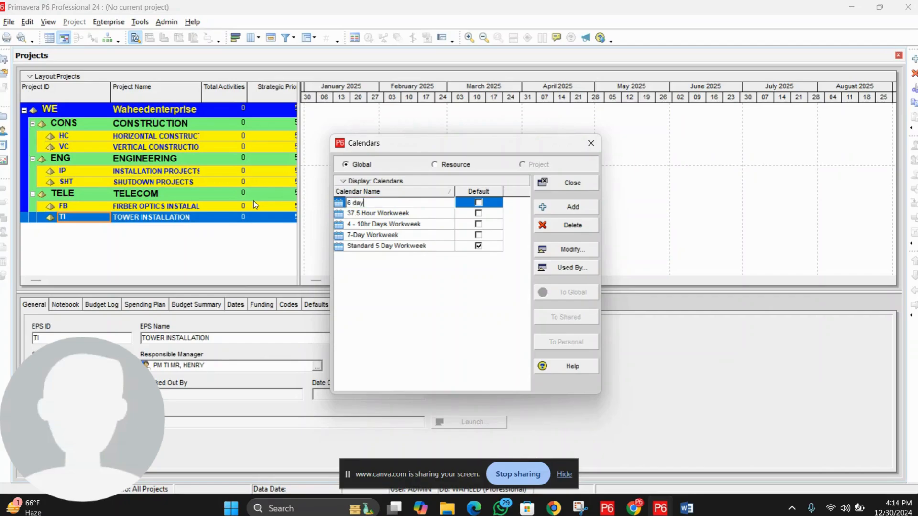
type("s work week")
left_click(460, 286)
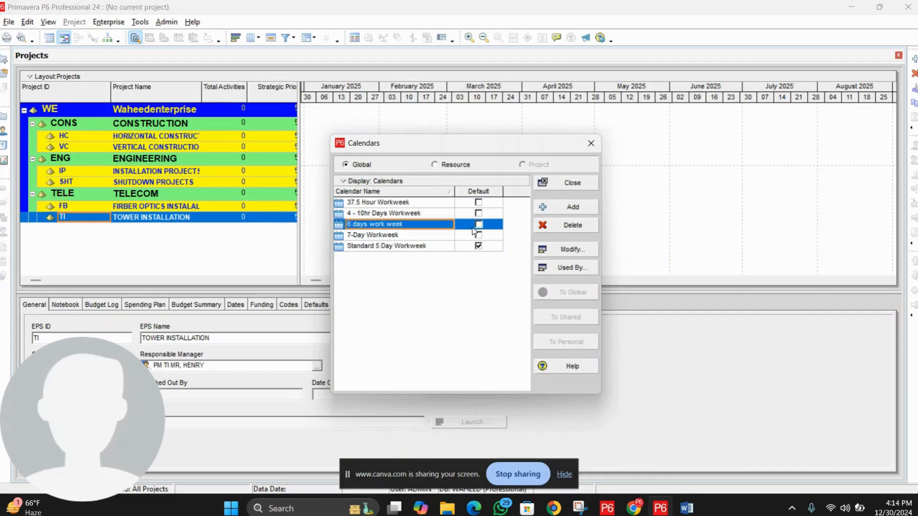
left_click(479, 224)
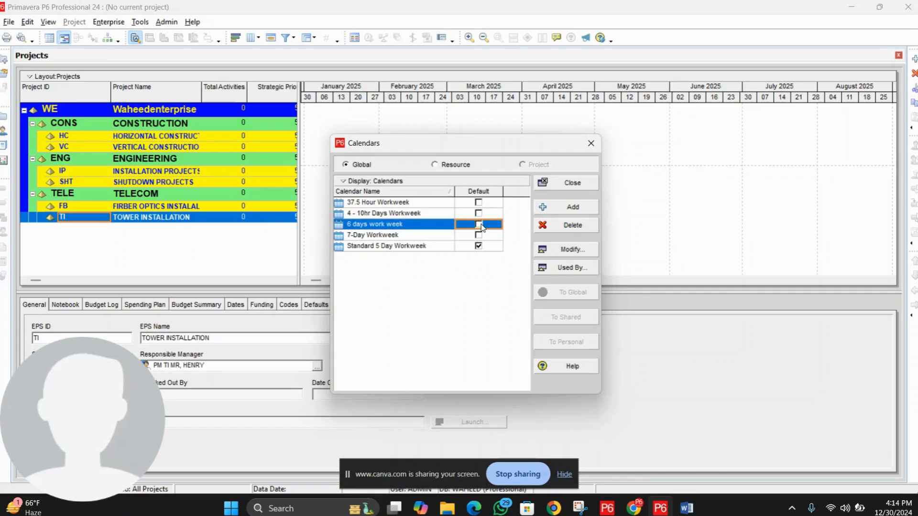
left_click(479, 225)
left_click(575, 253)
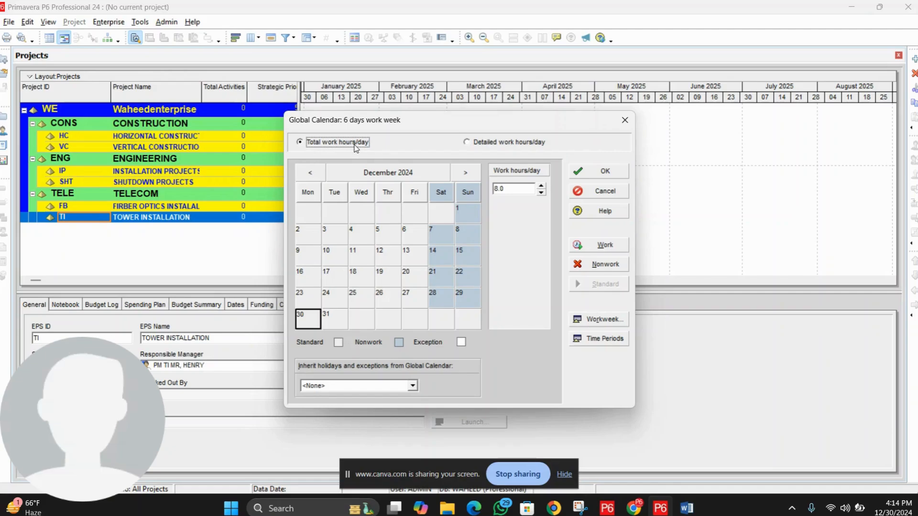
Step: Open the 6 days work week calendar's weekly hours, moved aside to reveal the month grid
left_click(604, 322)
left_click_drag(481, 230, 480, 382)
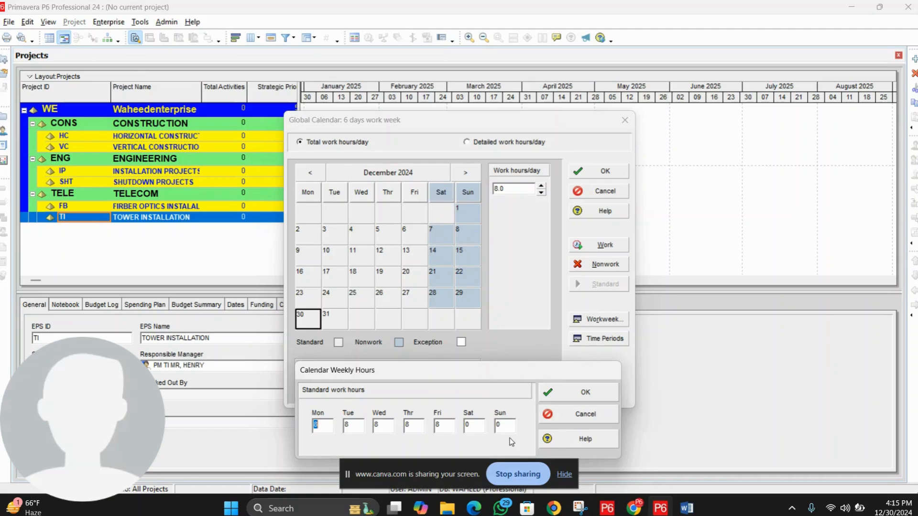
Step: Set Saturday to 8 work hours and confirm, checking December's Saturdays are now workdays
left_click_drag(493, 375, 487, 365)
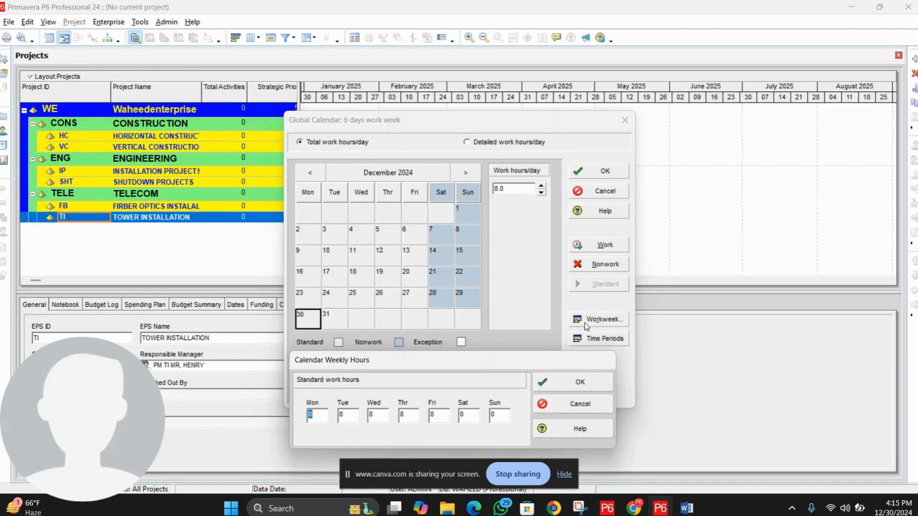
left_click(320, 416)
left_click(346, 415)
left_click(376, 413)
left_click(408, 413)
left_click(432, 413)
left_click(471, 413)
left_click_drag(472, 417, 428, 419)
type("8")
left_click(567, 386)
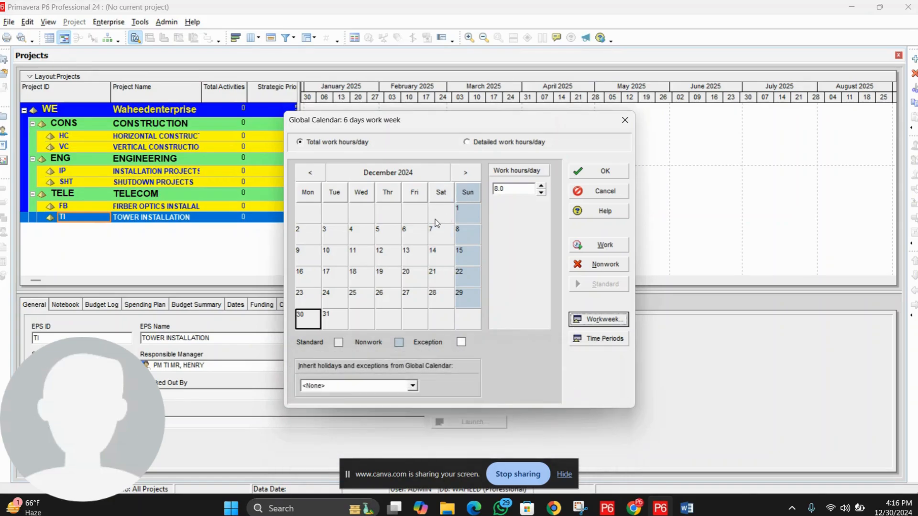
left_click(440, 233)
left_click(441, 254)
Step: Check the 8.0 work hours per day on several December 2024 dates
left_click(438, 276)
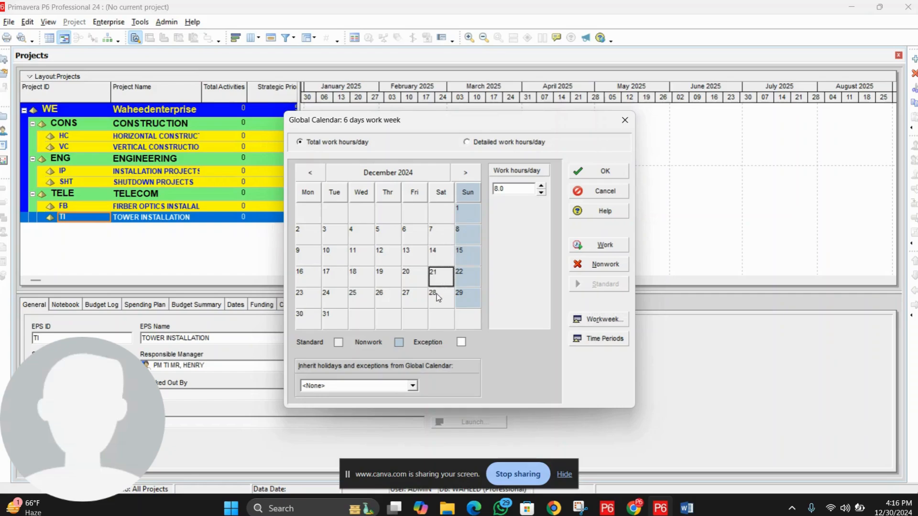
left_click(441, 275)
left_click(442, 253)
left_click(440, 232)
left_click(414, 234)
left_click(412, 251)
left_click_drag(517, 192, 482, 191)
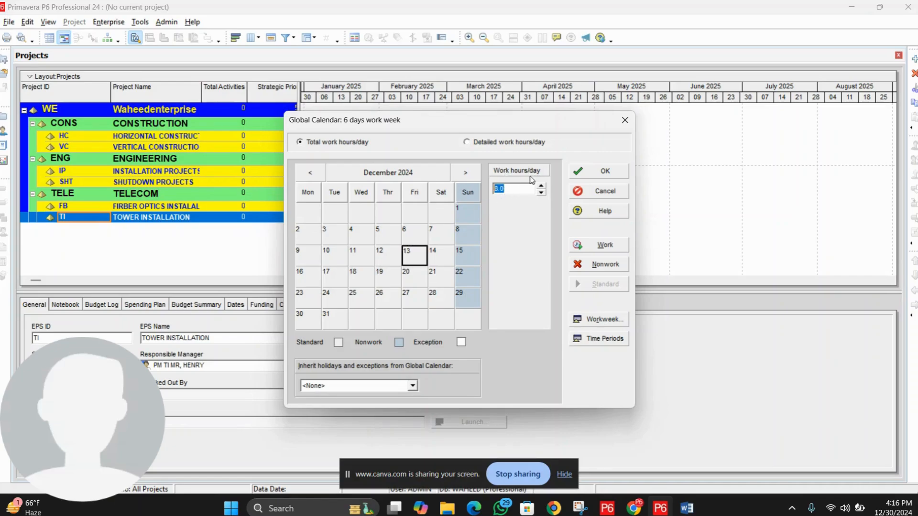
left_click(398, 237)
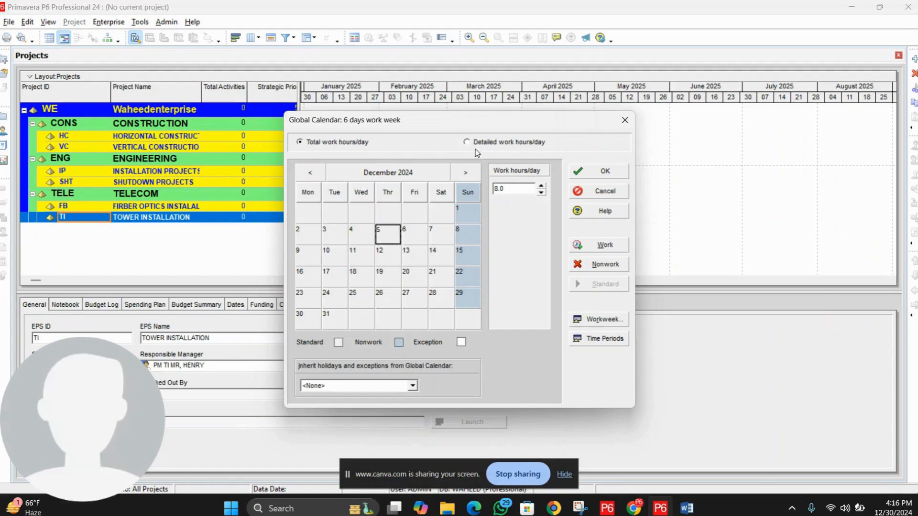
Step: Switch to Detailed work hours/day and bring up the weekly standard hours editor
left_click(489, 143)
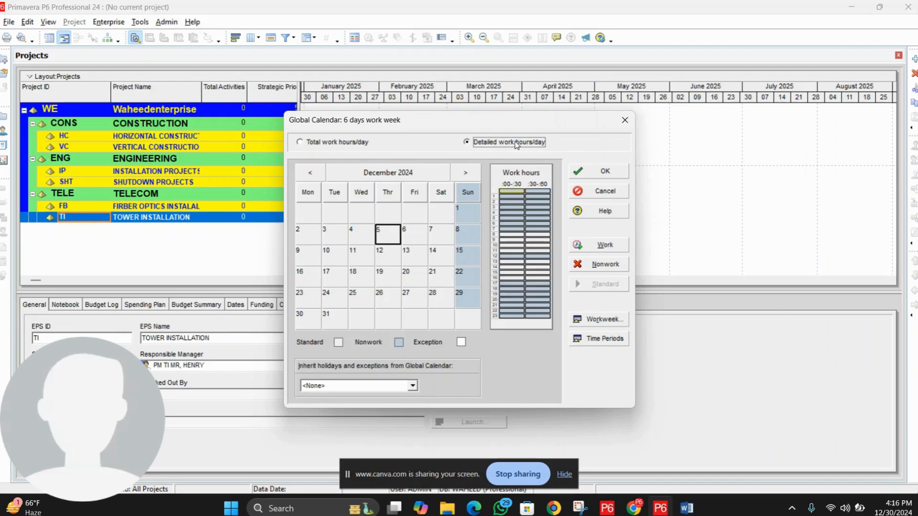
left_click(604, 319)
left_click_drag(463, 157, 349, 157)
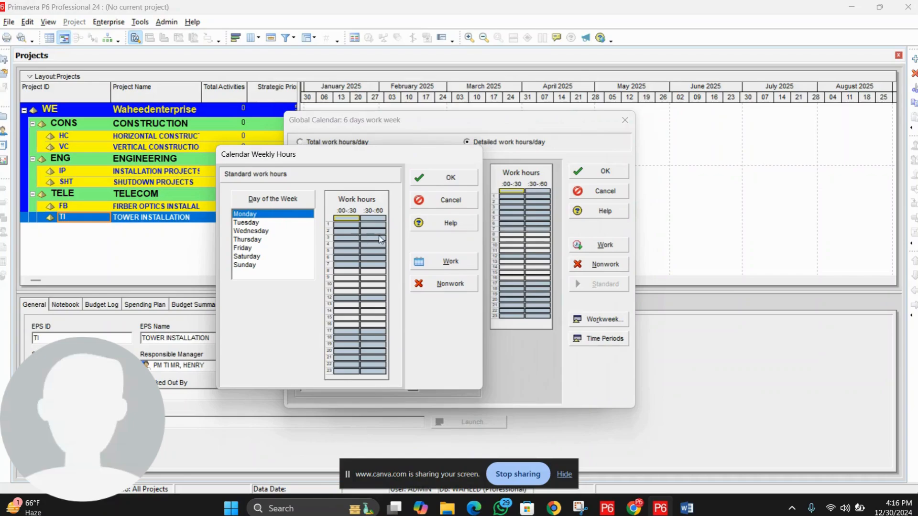
left_click(264, 224)
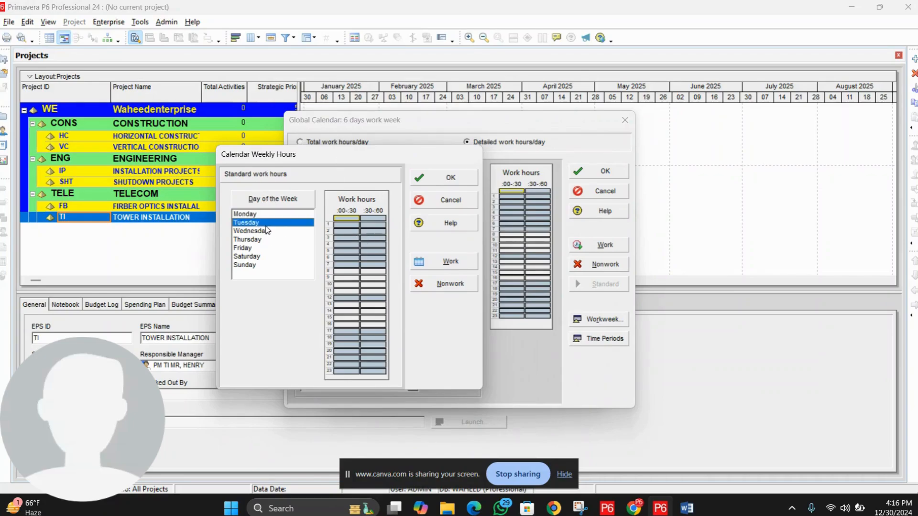
left_click(267, 247)
left_click(255, 229)
left_click(254, 216)
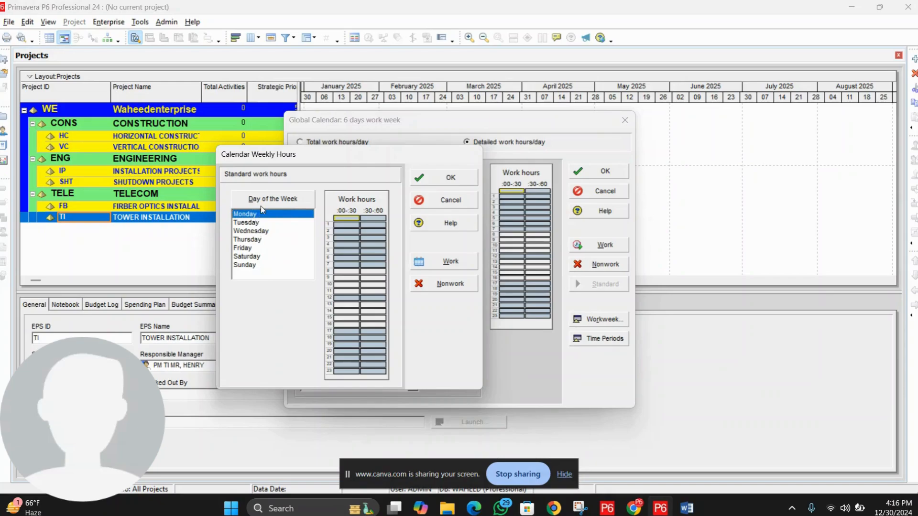
left_click(258, 222)
left_click(260, 232)
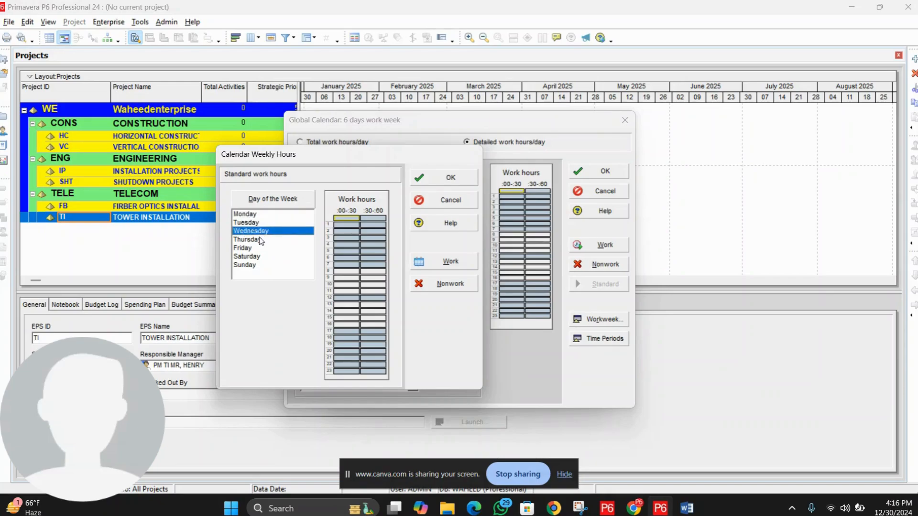
left_click(259, 240)
left_click(255, 249)
left_click(257, 258)
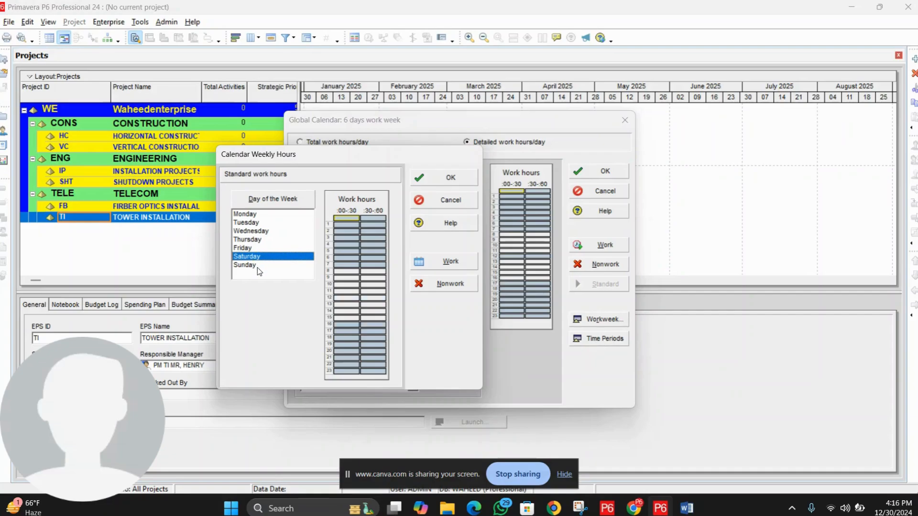
left_click(257, 267)
left_click(256, 240)
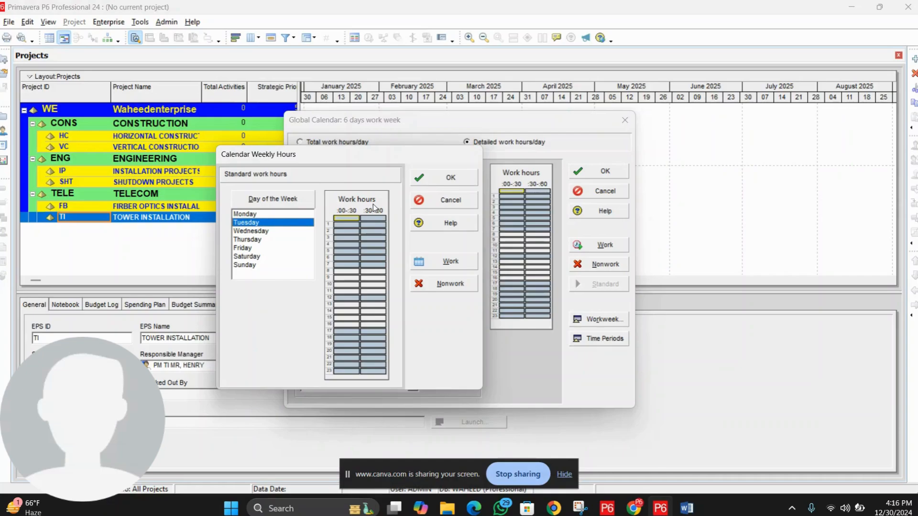
left_click(348, 224)
key("Down")
left_click_drag(349, 221, 381, 376)
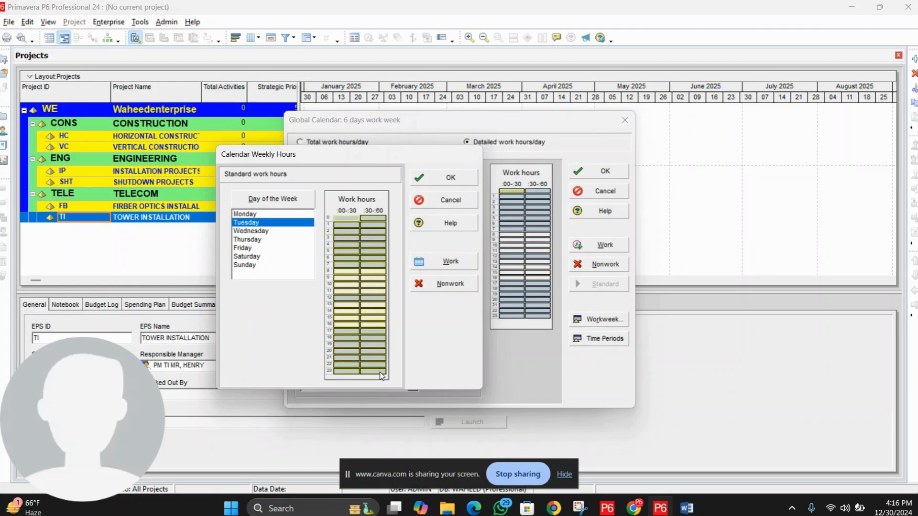
left_click(353, 259)
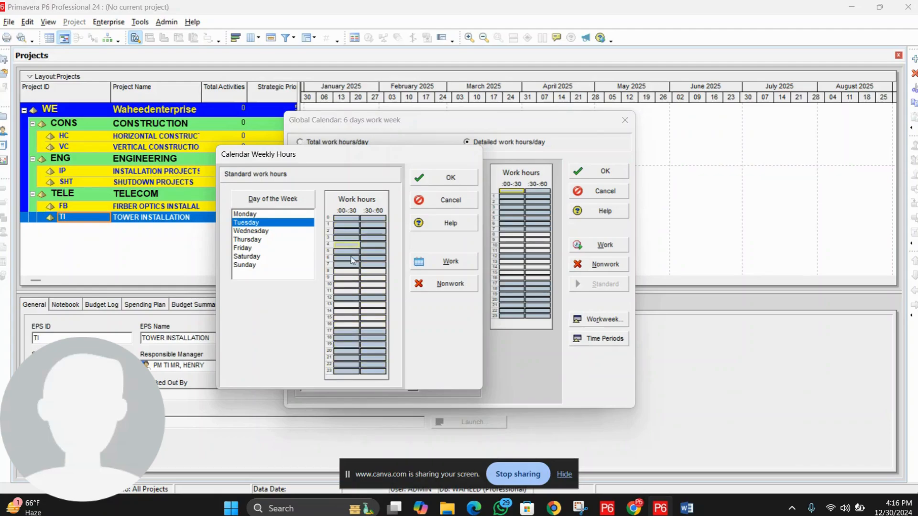
left_click(348, 219)
left_click(368, 220)
left_click(358, 225)
left_click(366, 225)
left_click_drag(346, 218, 377, 377)
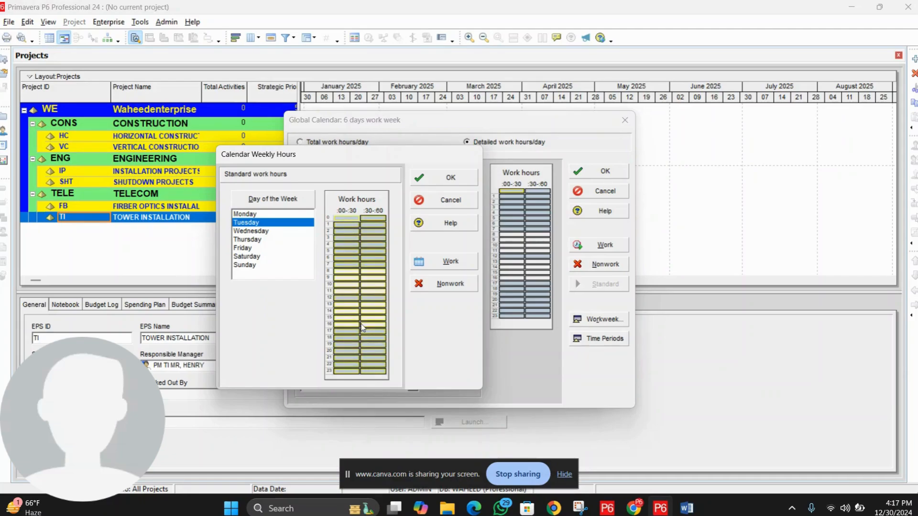
left_click(350, 279)
left_click(347, 325)
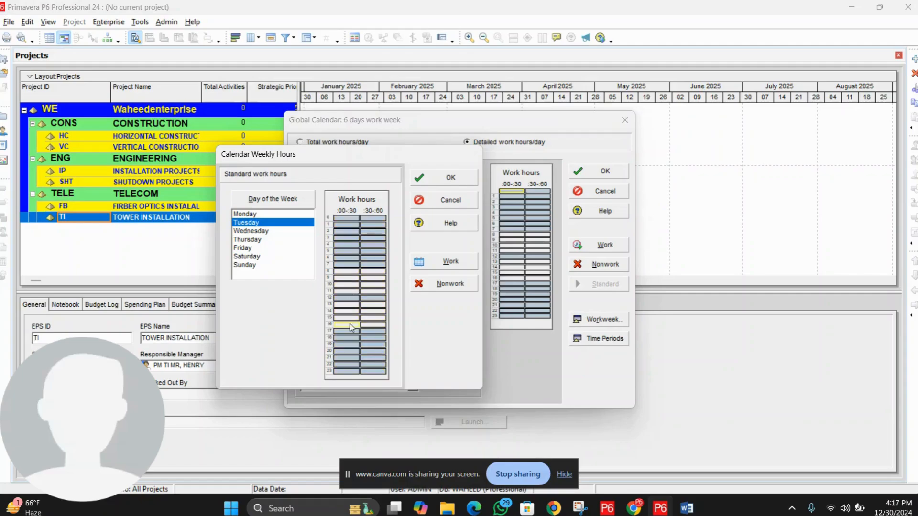
left_click_drag(346, 219, 378, 265)
left_click(344, 244)
left_click(347, 257)
left_click(349, 265)
left_click_drag(346, 218, 380, 267)
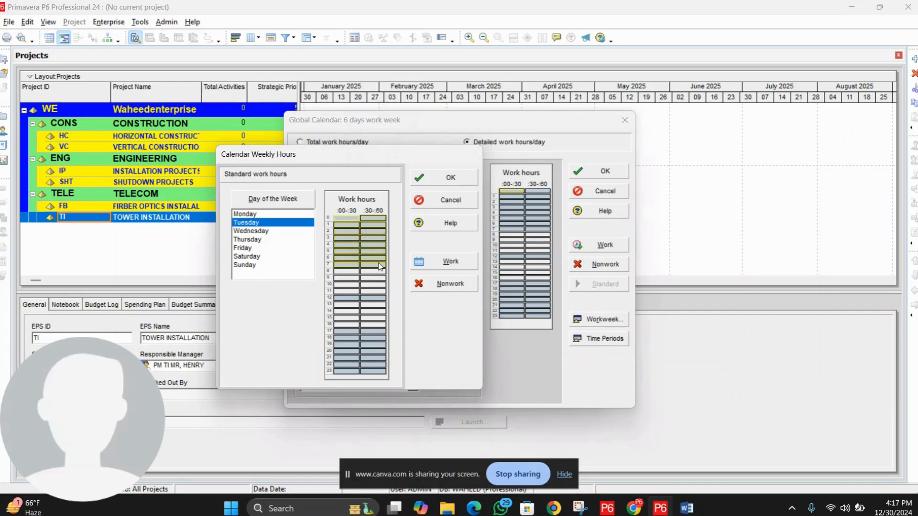
left_click_drag(352, 225, 353, 238)
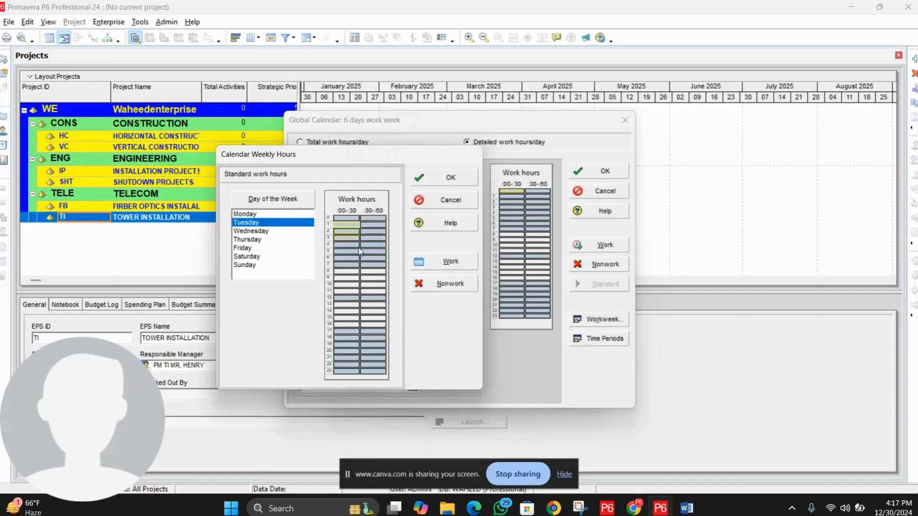
left_click_drag(347, 271, 351, 283)
left_click(371, 278)
left_click(352, 278)
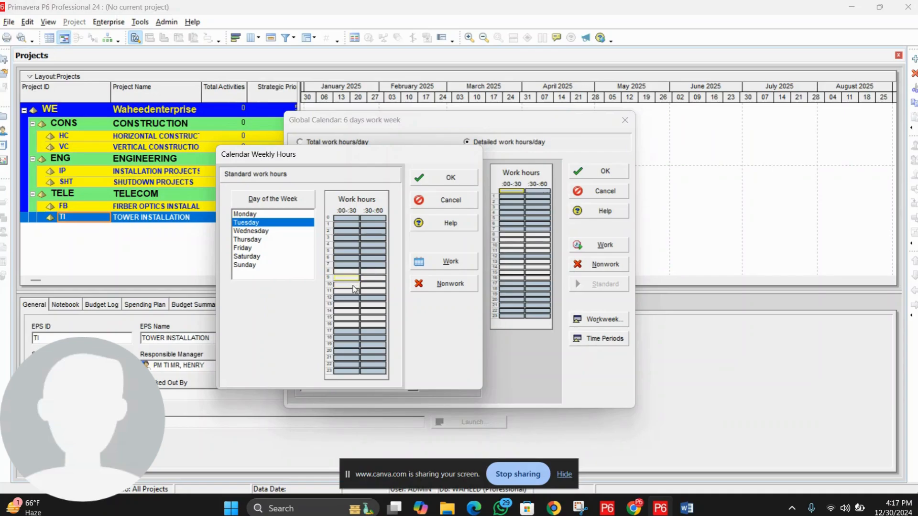
left_click(353, 285)
left_click(247, 239)
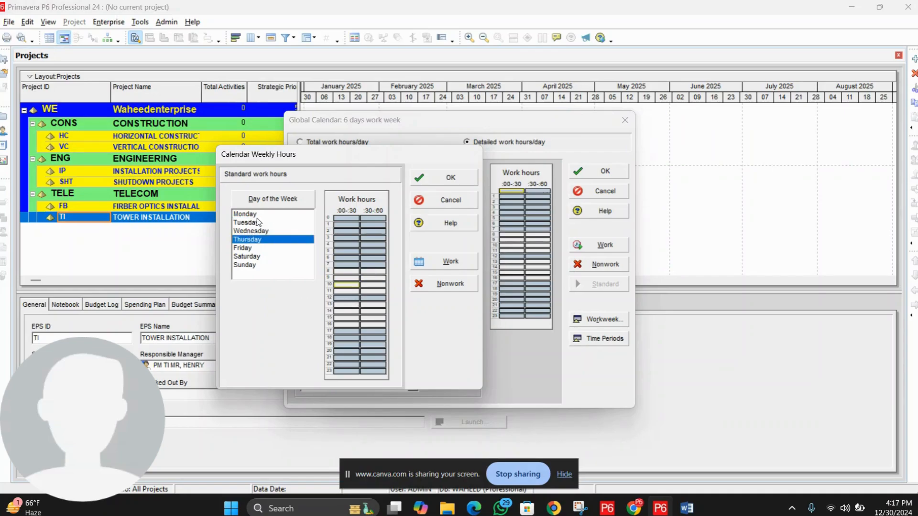
left_click(250, 216)
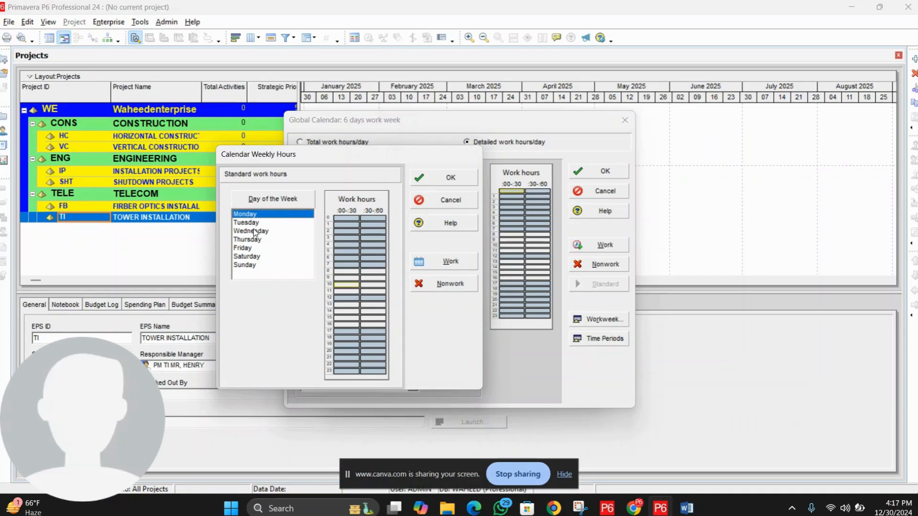
left_click(251, 223)
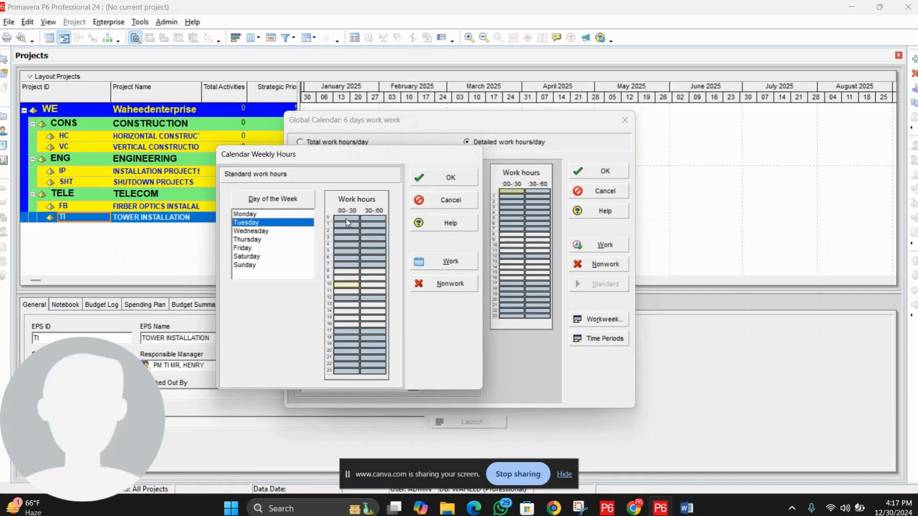
left_click_drag(347, 221, 372, 285)
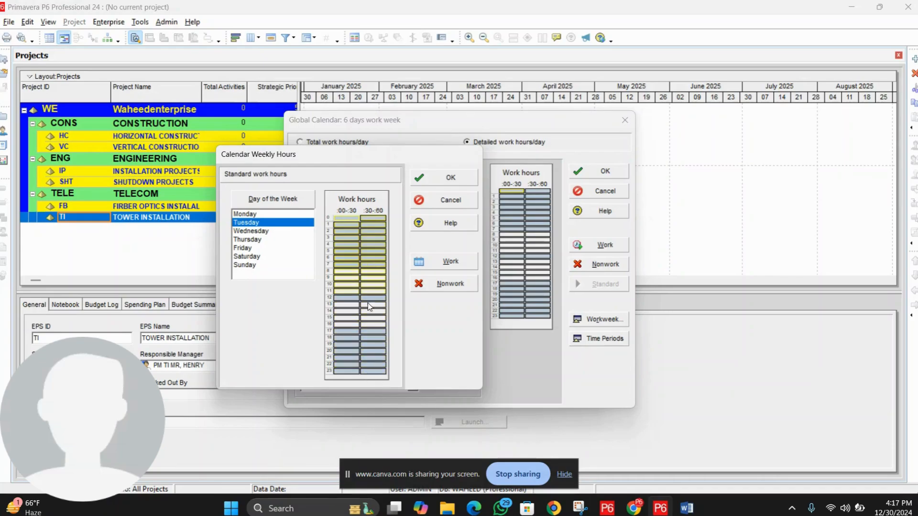
left_click_drag(367, 369, 361, 295)
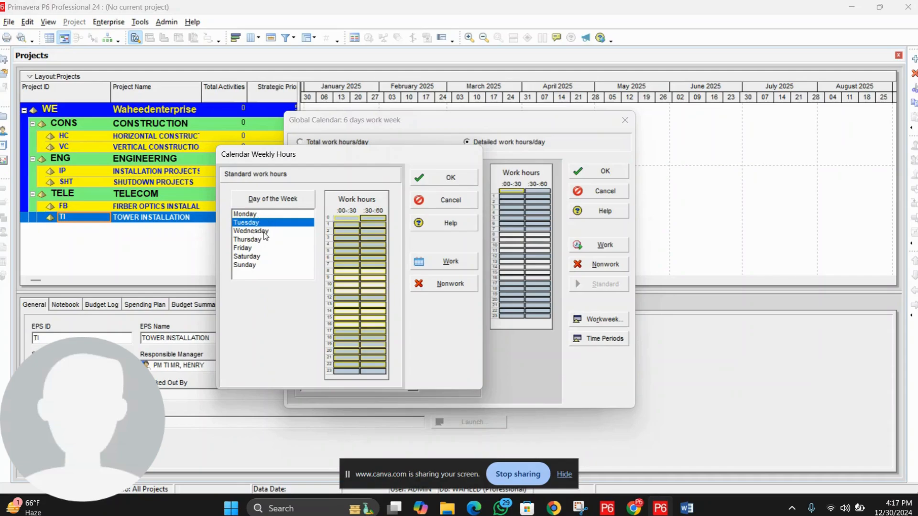
left_click(349, 231)
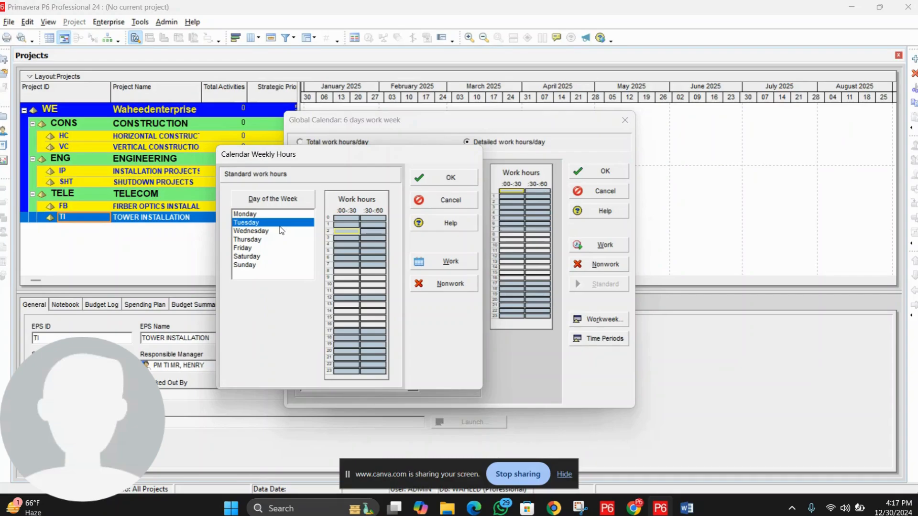
left_click(267, 241)
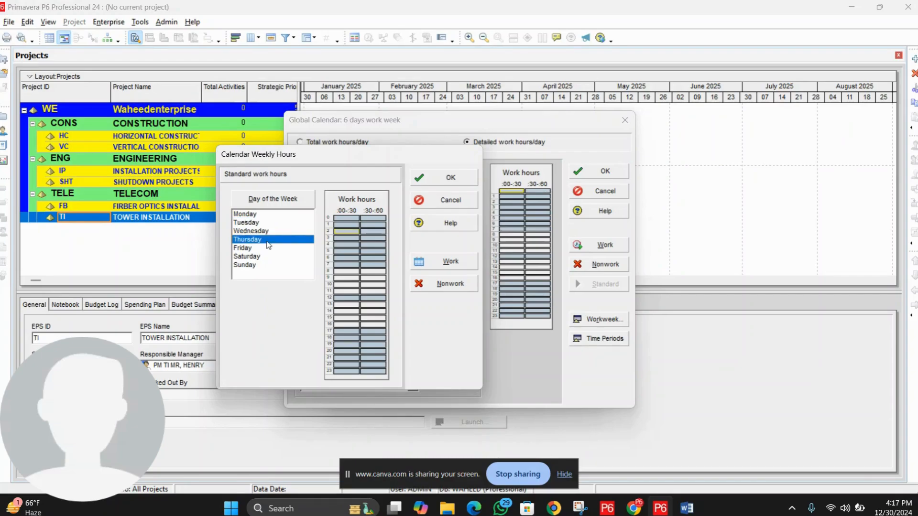
left_click(263, 215)
Step: Select Monday–Saturday and mark the 12:00–13:00 half-hour slots as nonwork
left_click_drag(264, 217, 267, 256)
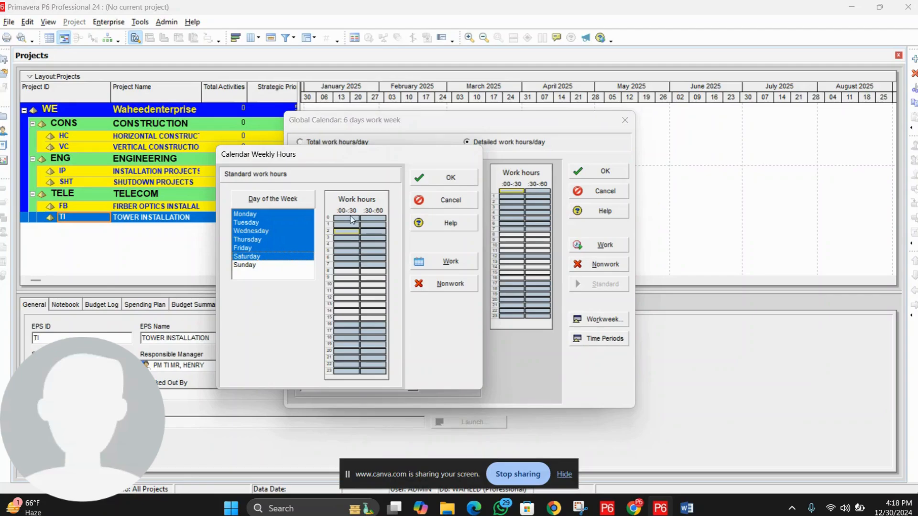
left_click(354, 253)
left_click(356, 232)
left_click(356, 252)
left_click_drag(348, 219, 377, 310)
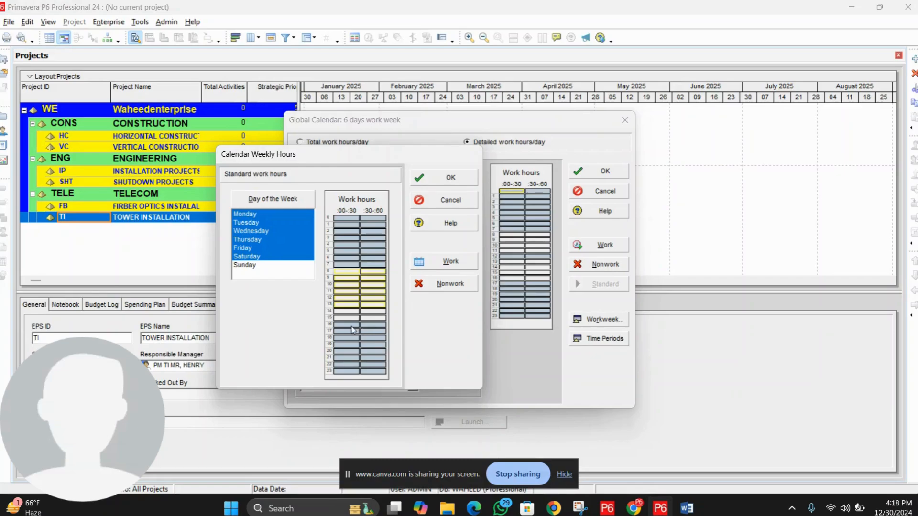
left_click(356, 285)
left_click(350, 272)
left_click(356, 278)
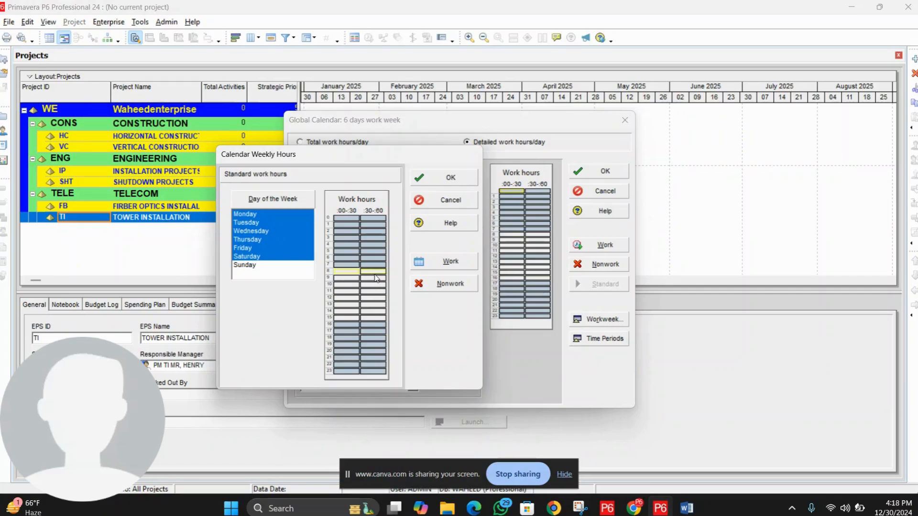
left_click(354, 291)
left_click(370, 291)
left_click(352, 300)
left_click(369, 300)
left_click(352, 301)
left_click(443, 285)
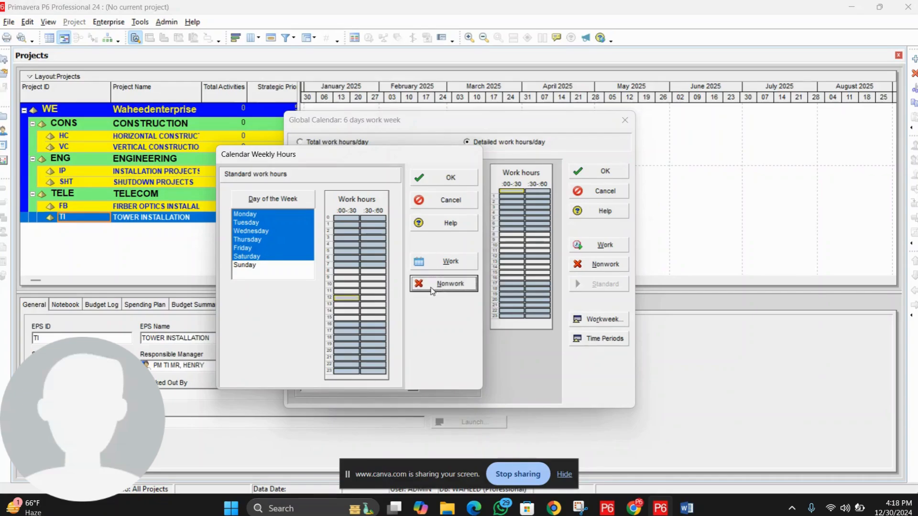
left_click(378, 299)
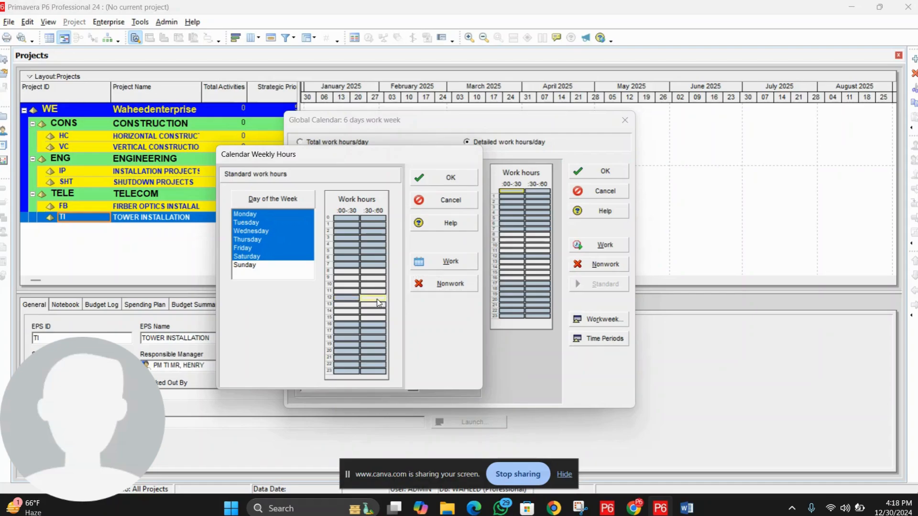
left_click(450, 286)
Step: Make the 16:00–17:00 half-hour slots work time for Monday–Saturday
left_click(346, 312)
left_click_drag(351, 272, 349, 318)
left_click(371, 325)
left_click(444, 262)
left_click(364, 324)
left_click(444, 262)
left_click(373, 324)
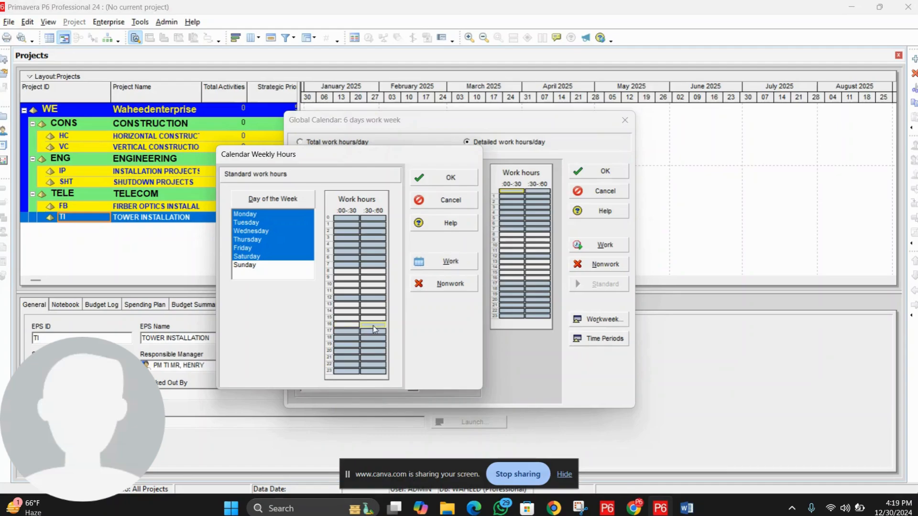
left_click(448, 261)
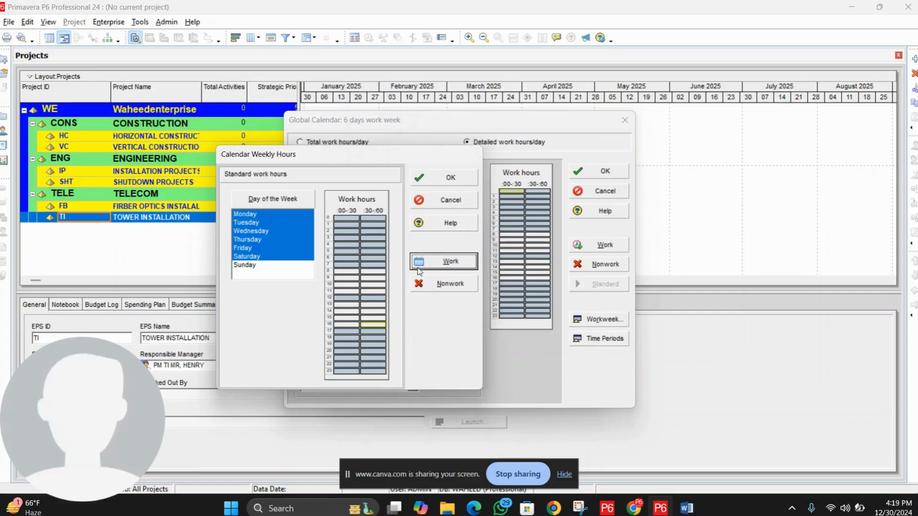
Step: Review the 13:00–16:00 slots and confirm the Monday–Saturday weekly hours
left_click(346, 278)
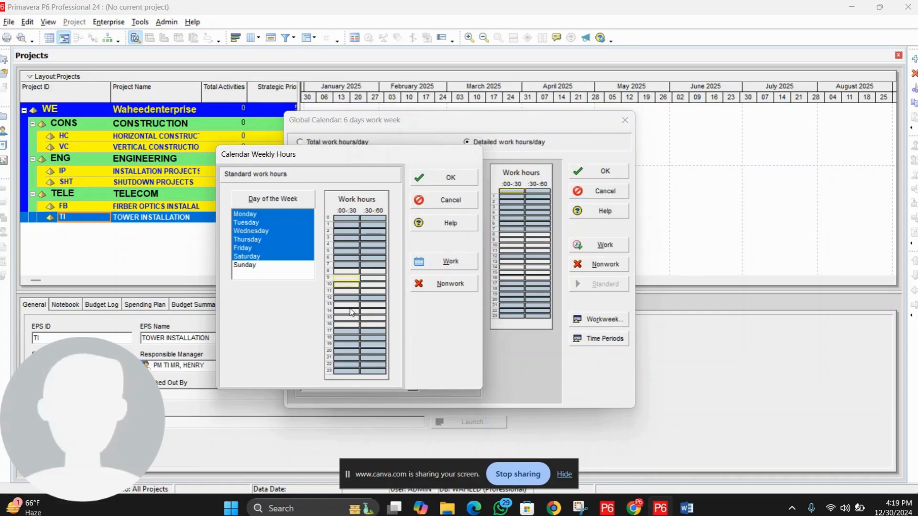
left_click_drag(350, 304, 366, 331)
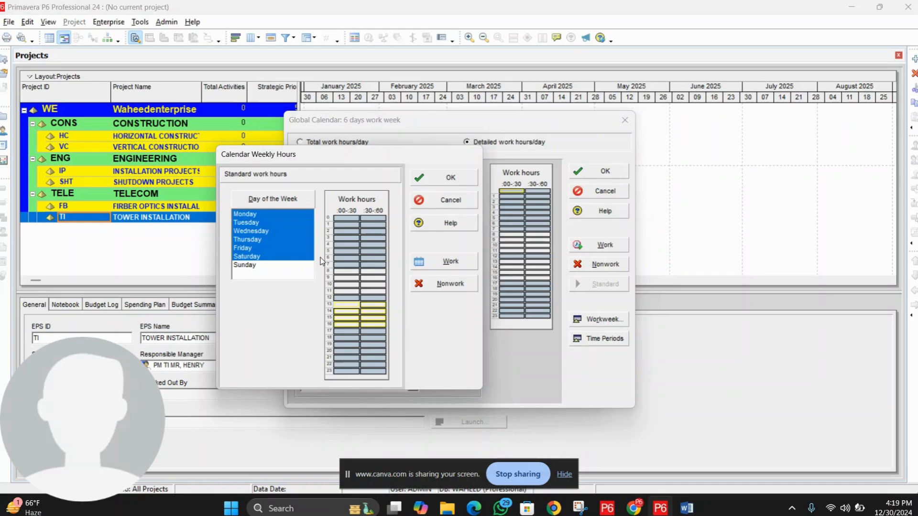
left_click(460, 183)
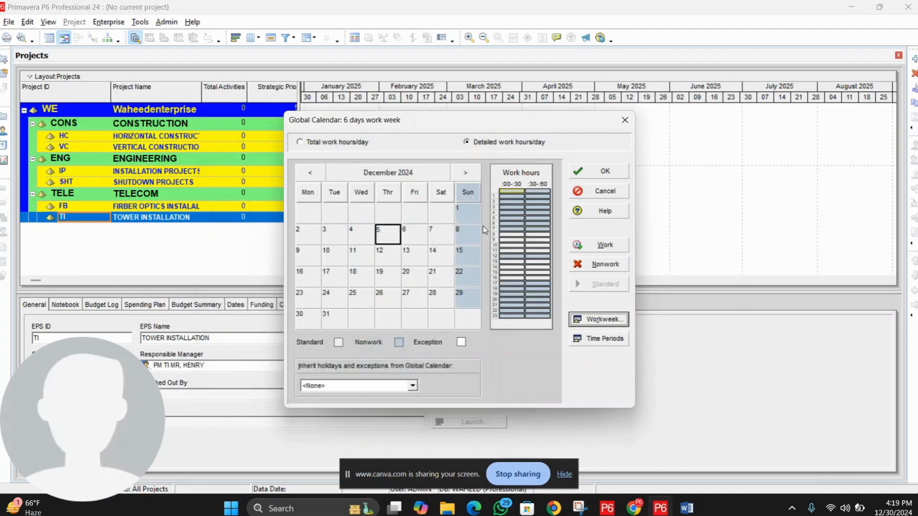
Step: Switch to Total work hours/day and check December 3, 4, 10, 11, 24, 25 show 8.0
left_click(320, 145)
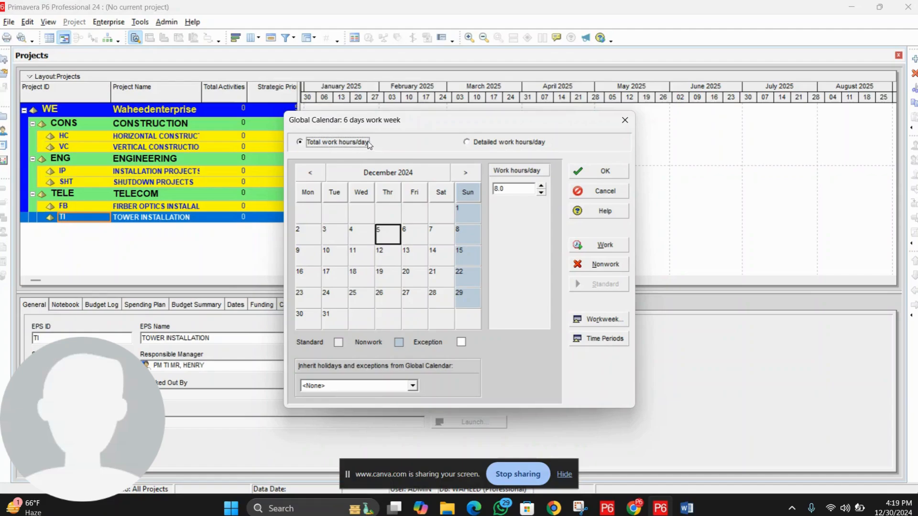
left_click(340, 237)
left_click(347, 264)
left_click(343, 297)
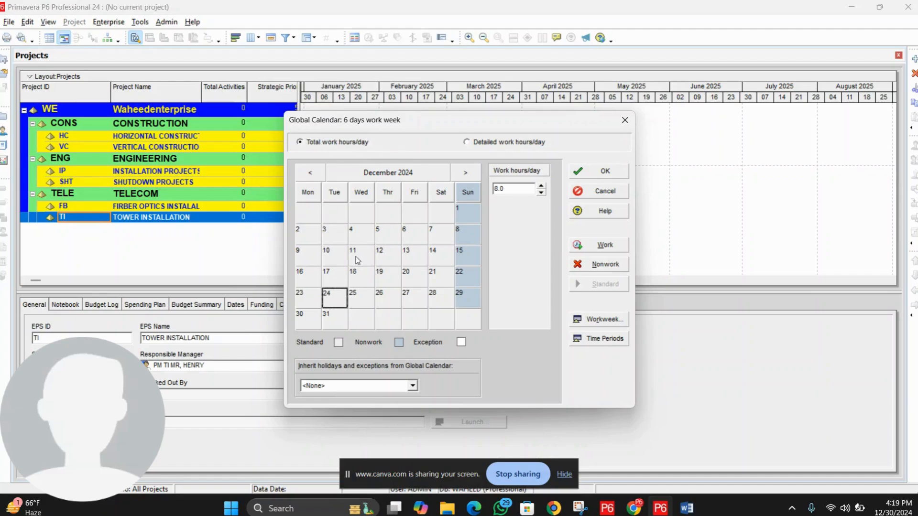
left_click(361, 239)
left_click(361, 256)
left_click(362, 299)
double_click(502, 189)
Step: Confirm December Fridays and Thursdays show 8.0 and Sunday December 15 shows 0.0
left_click(415, 237)
left_click(414, 258)
left_click(414, 280)
left_click(370, 255)
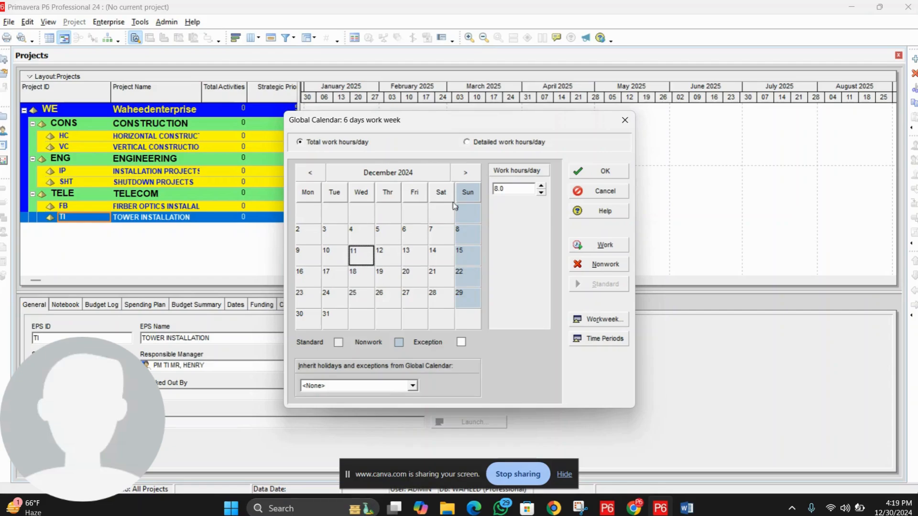
left_click(472, 260)
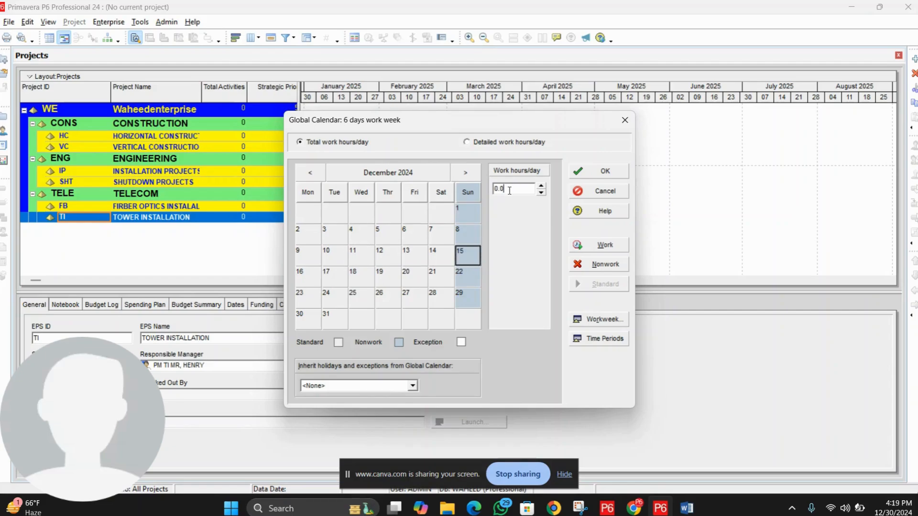
left_click(420, 260)
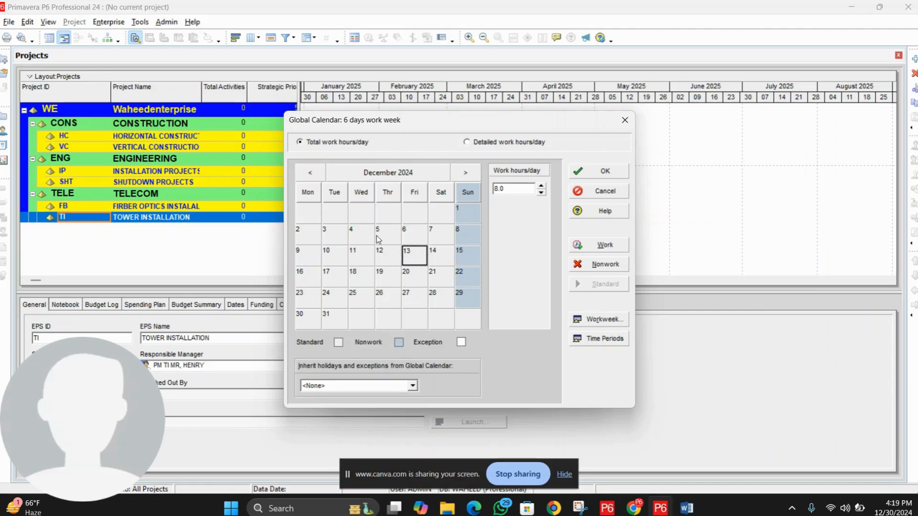
left_click(377, 240)
left_click(398, 252)
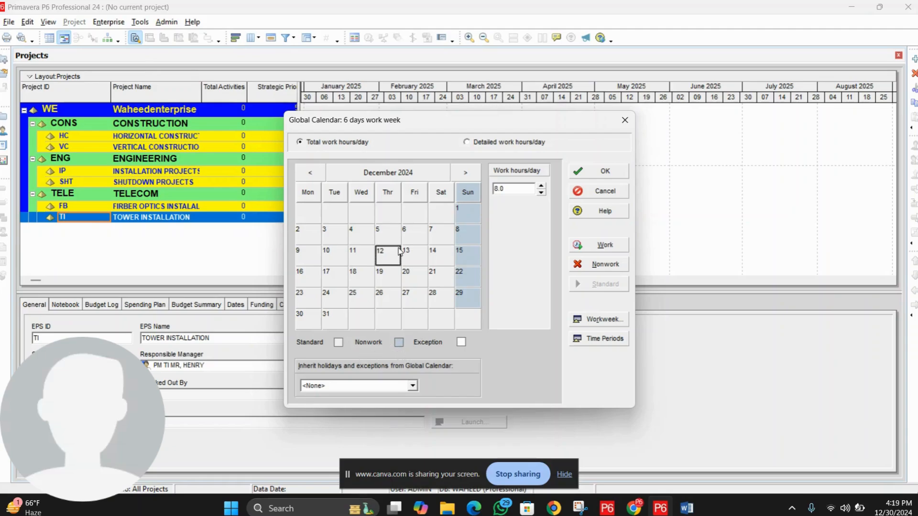
Step: Make December 31 nonwork, compare it with December 24, then restore it to standard hours
left_click(361, 283)
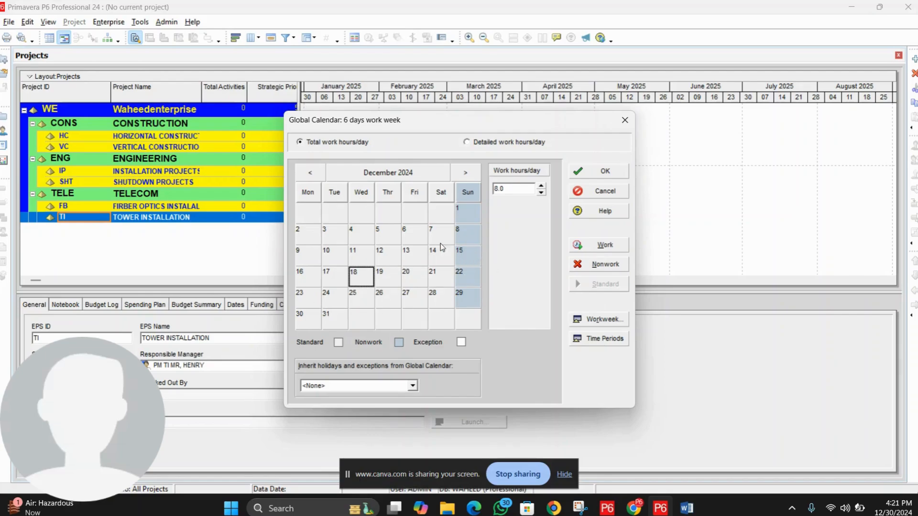
left_click(334, 324)
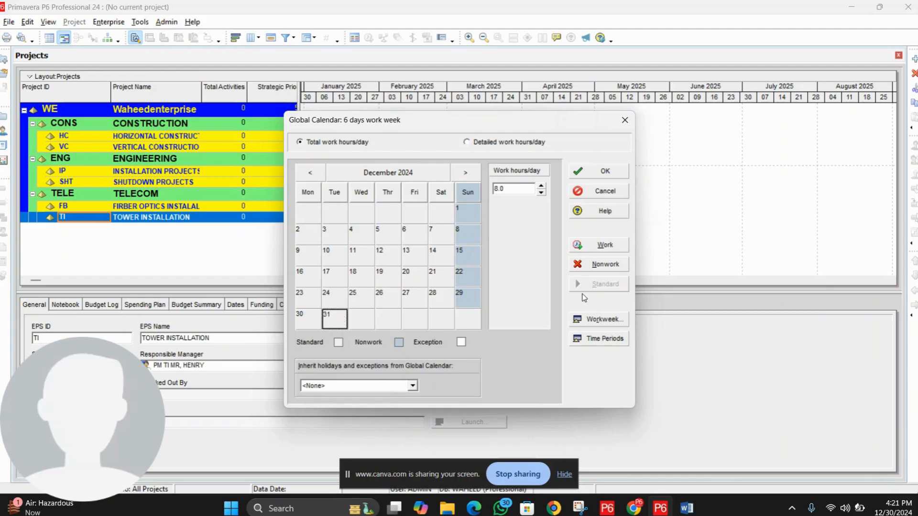
left_click(603, 266)
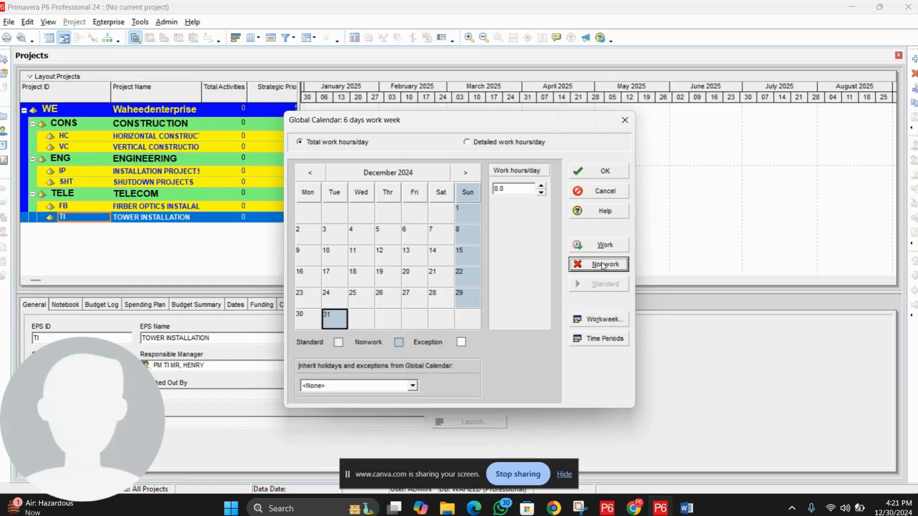
left_click(335, 305)
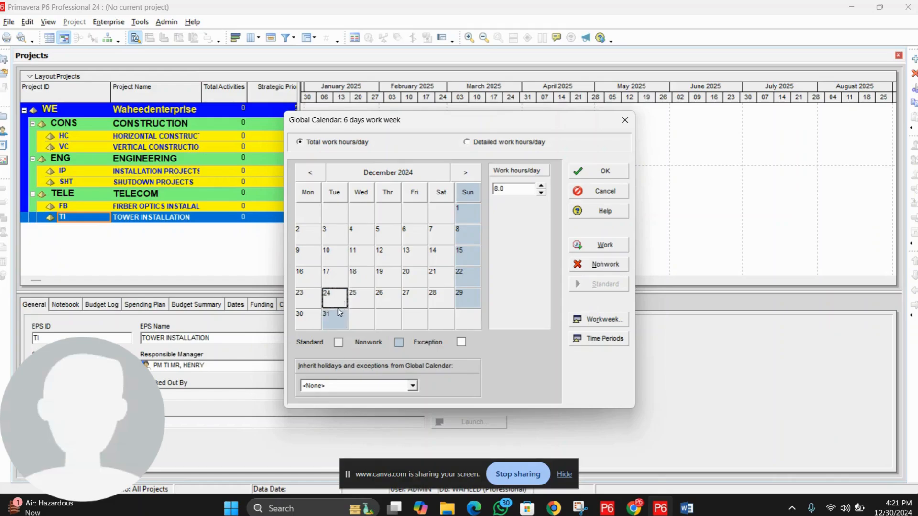
left_click(334, 320)
left_click(334, 295)
left_click(331, 319)
left_click(334, 295)
left_click(343, 318)
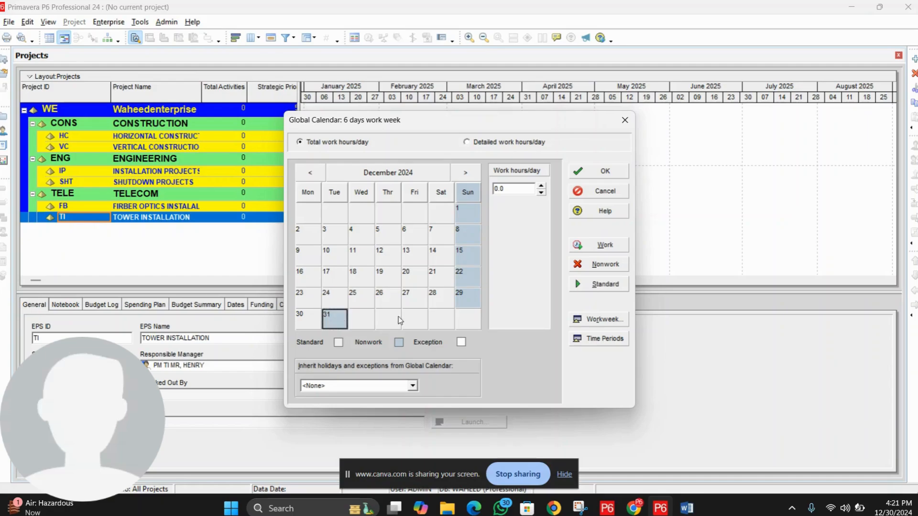
left_click(603, 286)
Step: Compare December 5, 12, 17, 19 and 26 with December 31, then switch to Detailed work hours/day
left_click(336, 283)
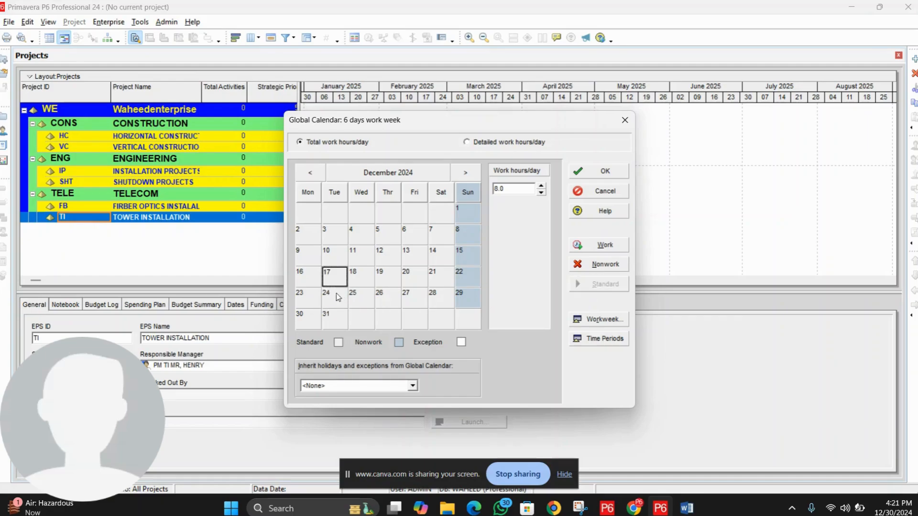
left_click(334, 315)
left_click(334, 282)
left_click(339, 283)
left_click(389, 279)
left_click(396, 240)
left_click(389, 262)
left_click(384, 277)
left_click(379, 295)
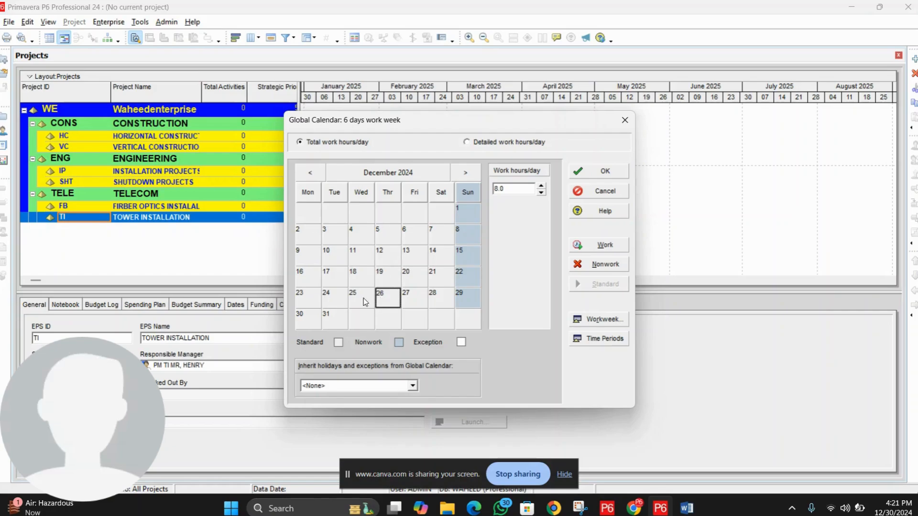
left_click(333, 319)
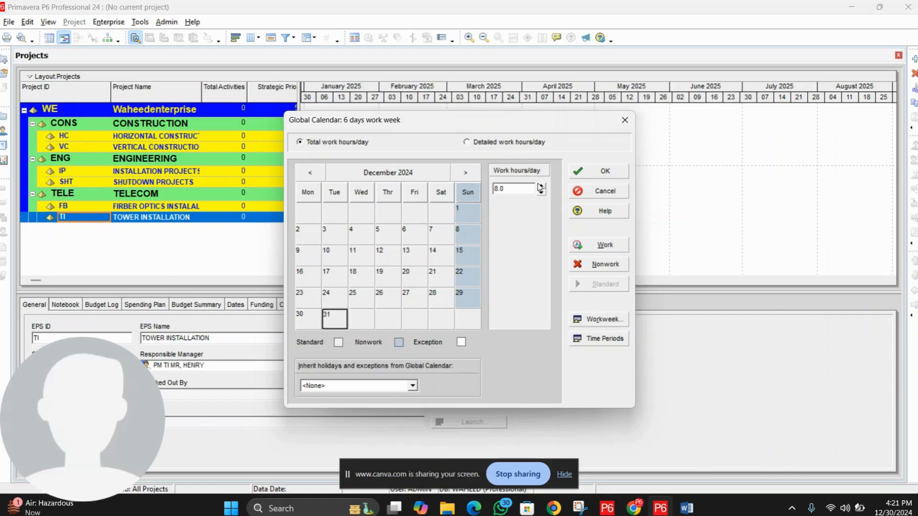
left_click(491, 143)
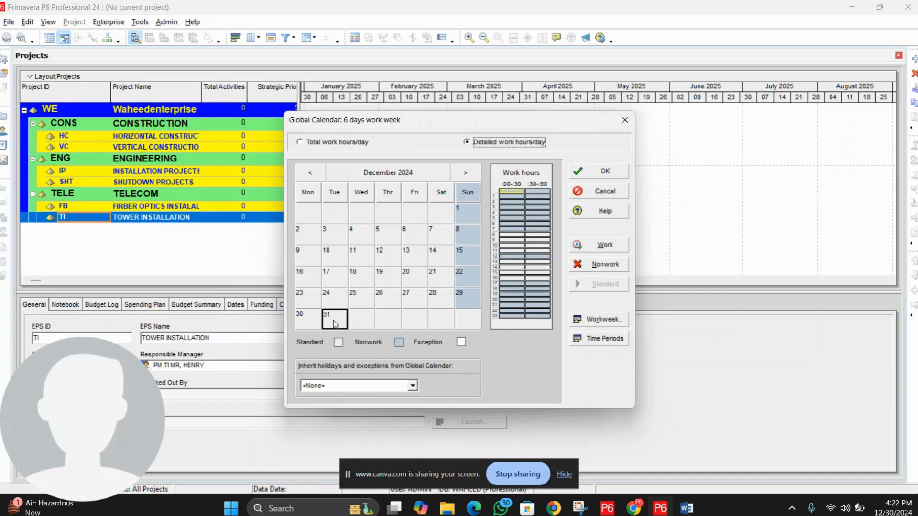
Step: Mark December 31's 13:00–16:00 afternoon hours as nonwork
left_click(511, 263)
left_click_drag(510, 267, 538, 280)
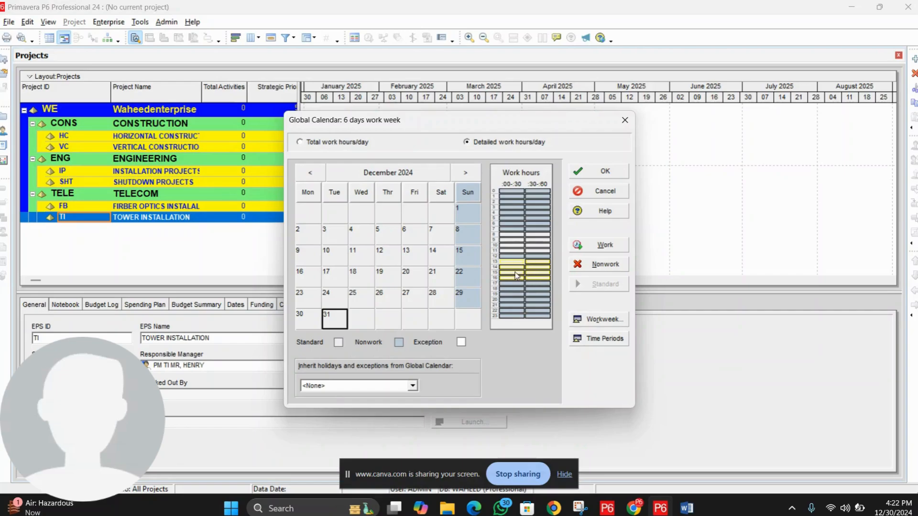
left_click(603, 264)
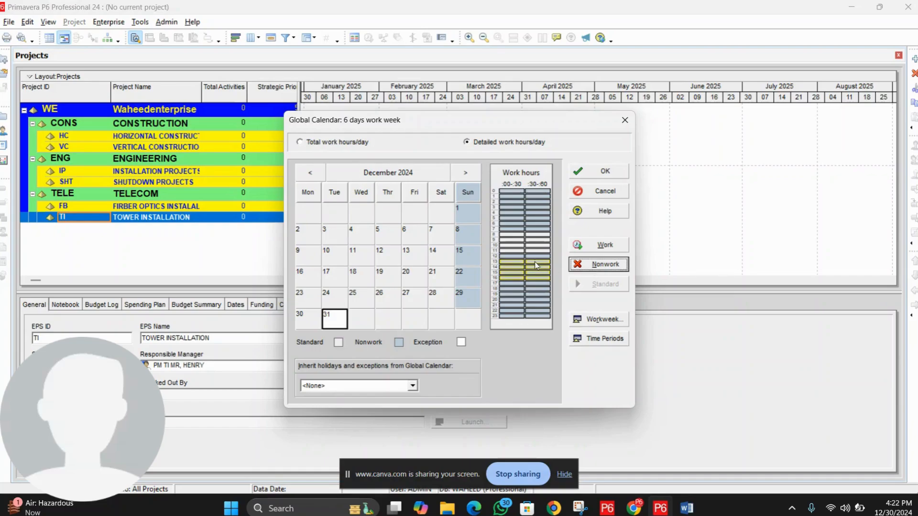
left_click(511, 266)
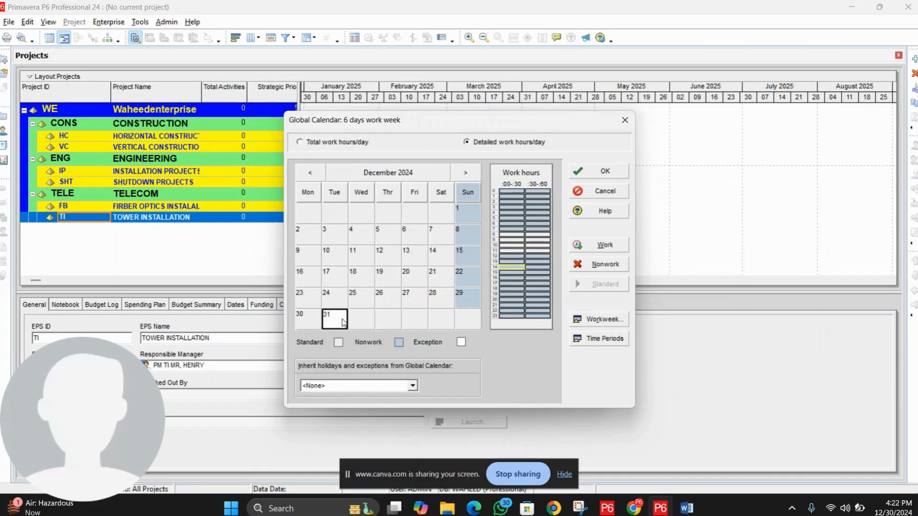
Step: Compare December 31's hours with December 17, 24 and 25, then return to Total work hours/day
left_click(336, 294)
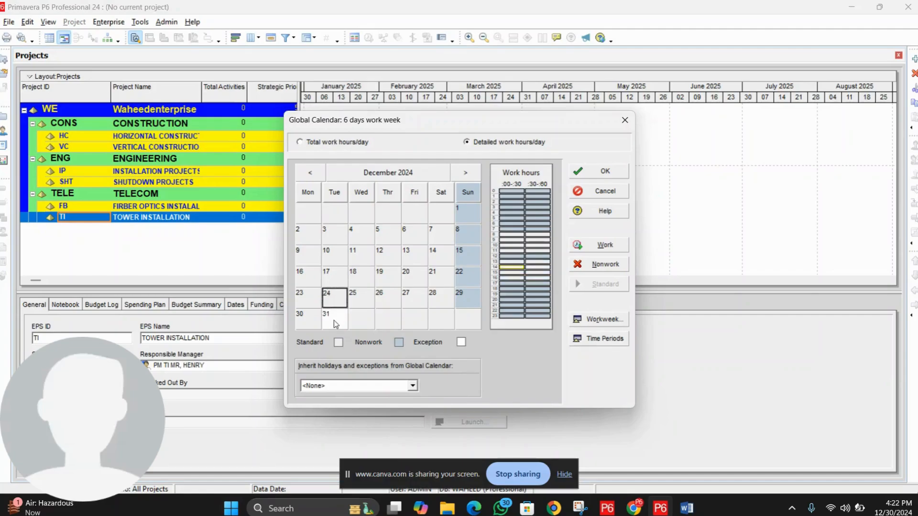
left_click(333, 321)
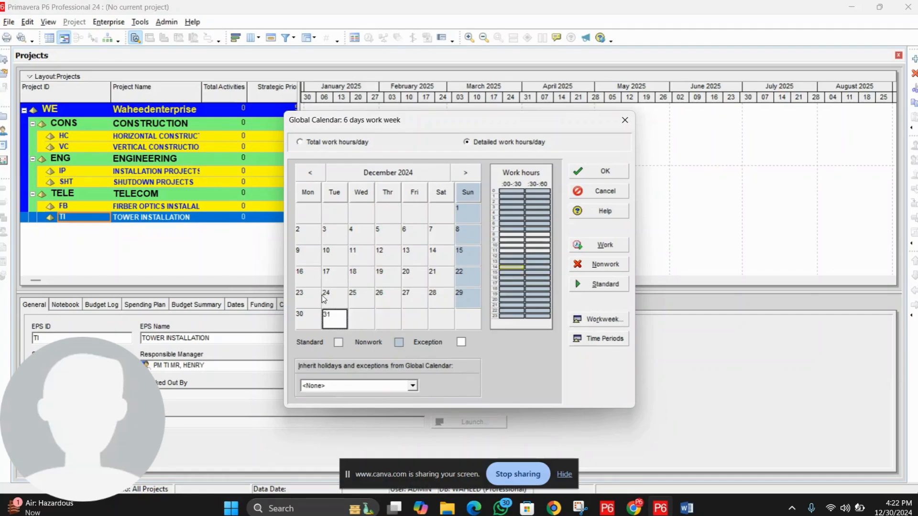
left_click(335, 276)
left_click(338, 293)
left_click(358, 299)
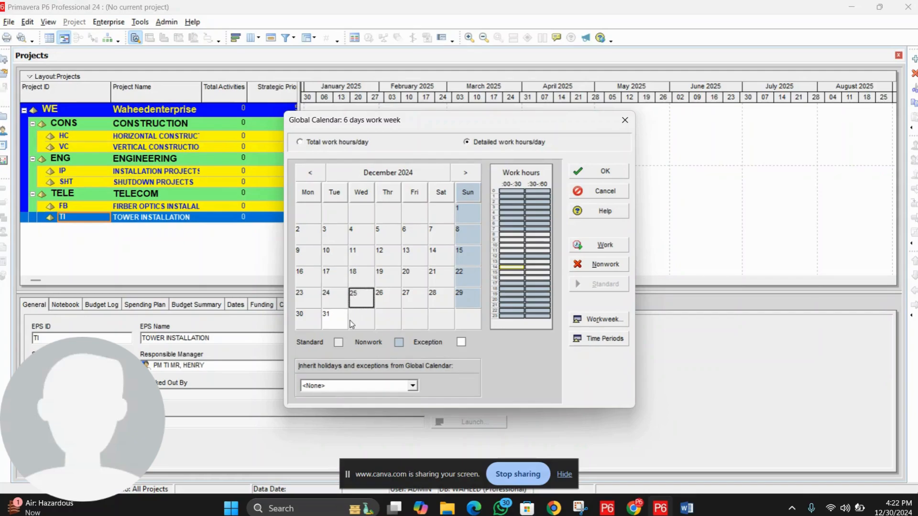
left_click(333, 320)
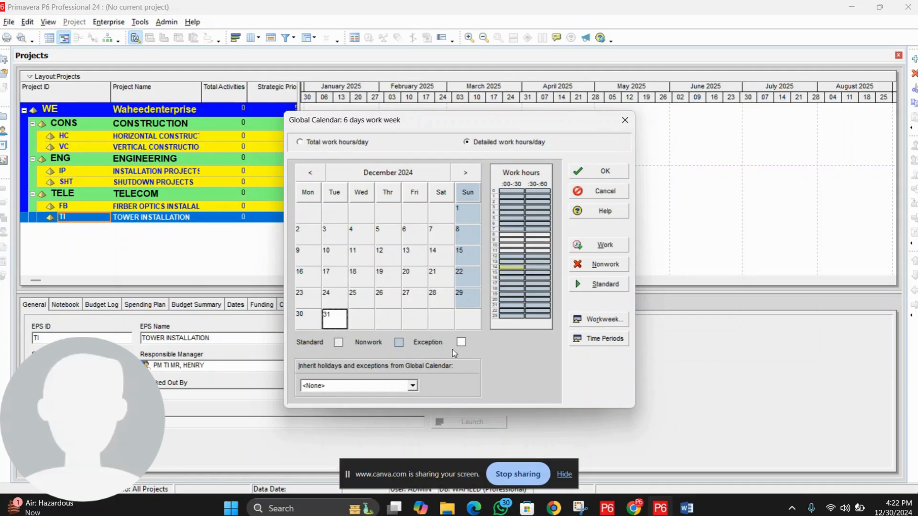
left_click(326, 295)
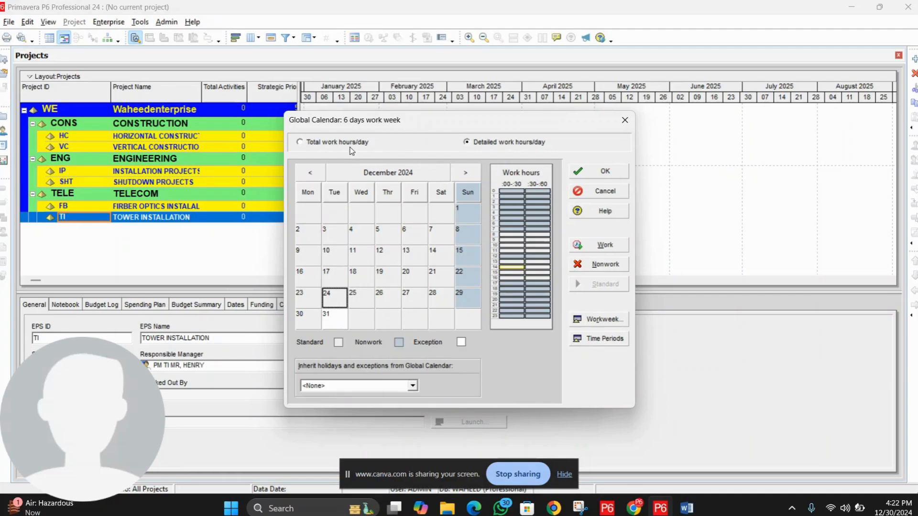
left_click(323, 144)
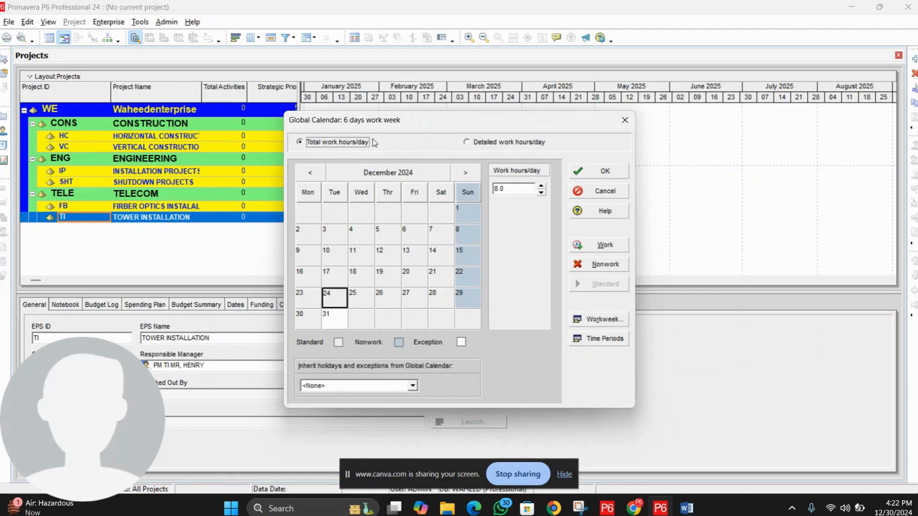
Step: Restore December 31 from its reduced 4.0 hours to standard work hours
left_click(339, 319)
left_click_drag(509, 189, 493, 189)
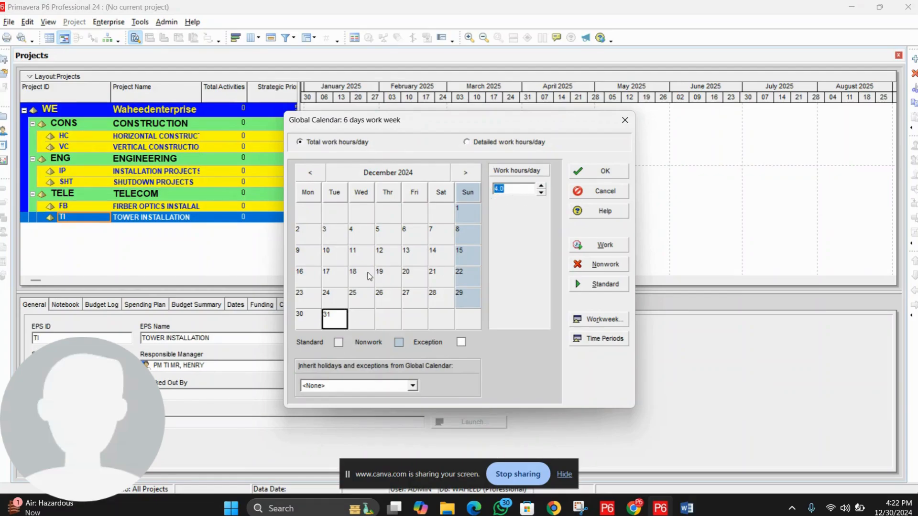
left_click(341, 277)
left_click(340, 325)
left_click(604, 285)
Step: Check December 10, 24 and 31, then select Sunday December 29
left_click(329, 258)
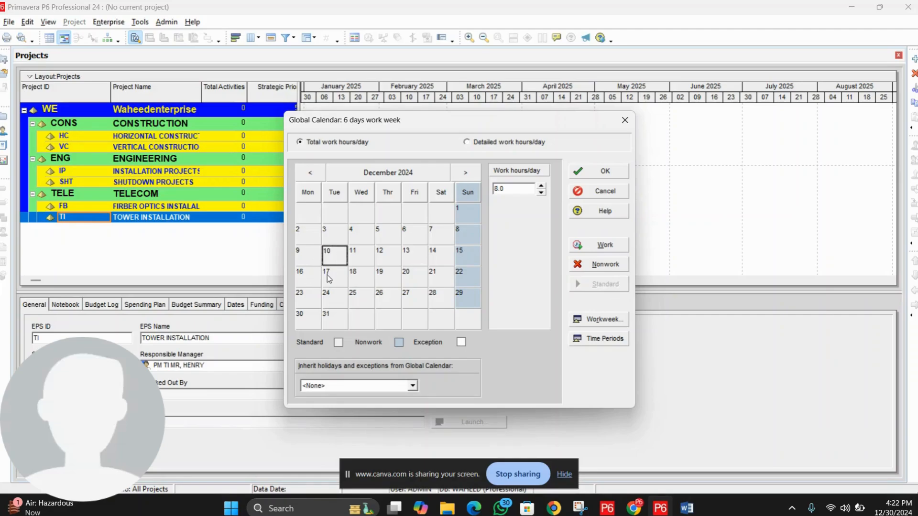
left_click(332, 299)
left_click(332, 320)
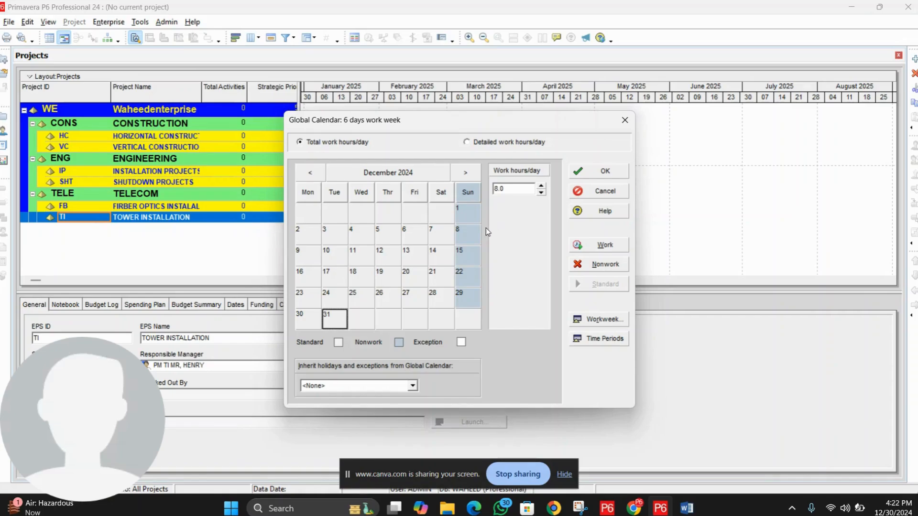
left_click(468, 299)
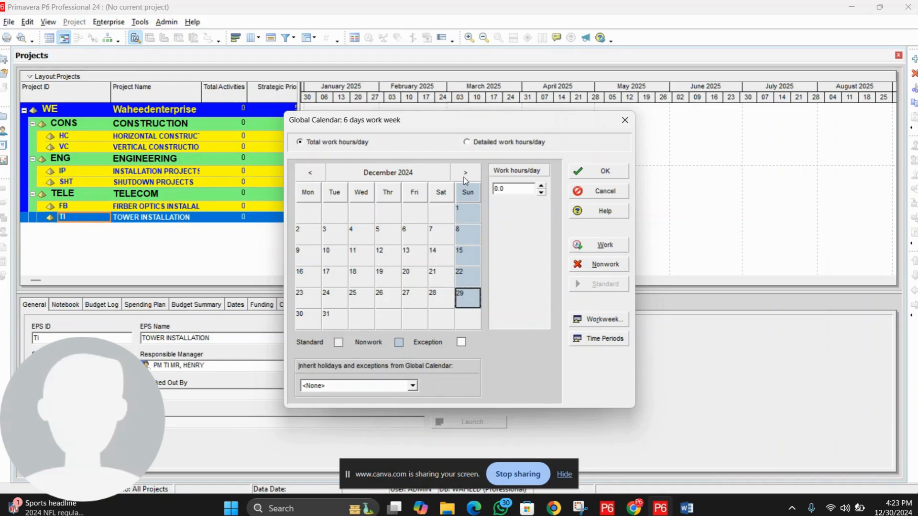
Step: Return Sunday December 29 to a non-work day and bring up the hours per time period settings
left_click(606, 245)
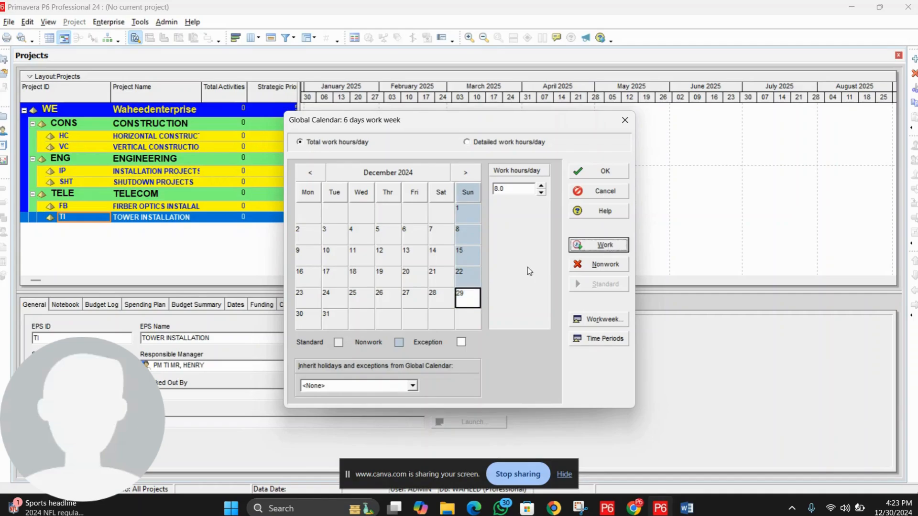
left_click(463, 304)
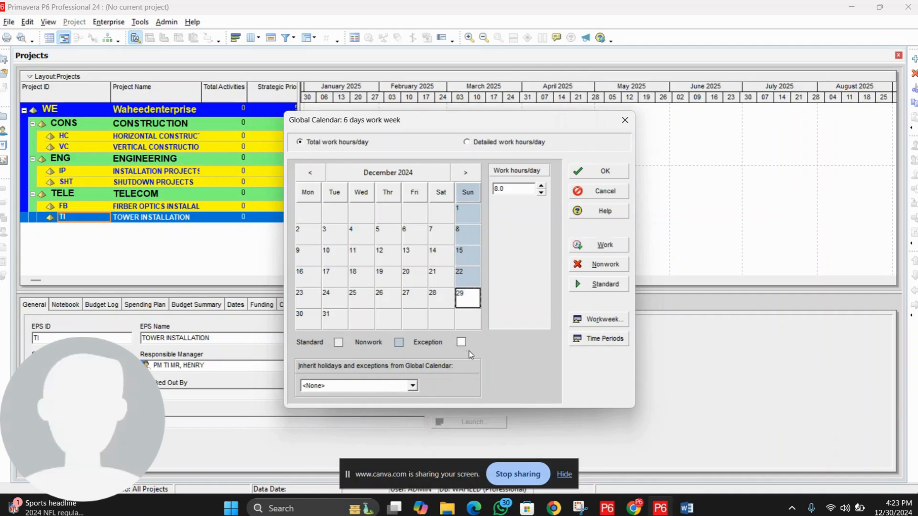
left_click_drag(510, 192, 480, 190)
left_click(472, 277)
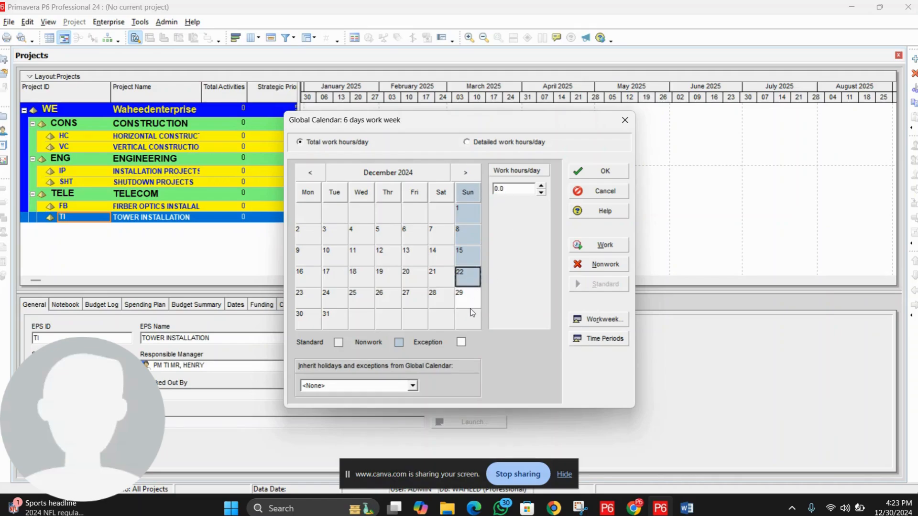
left_click(470, 303)
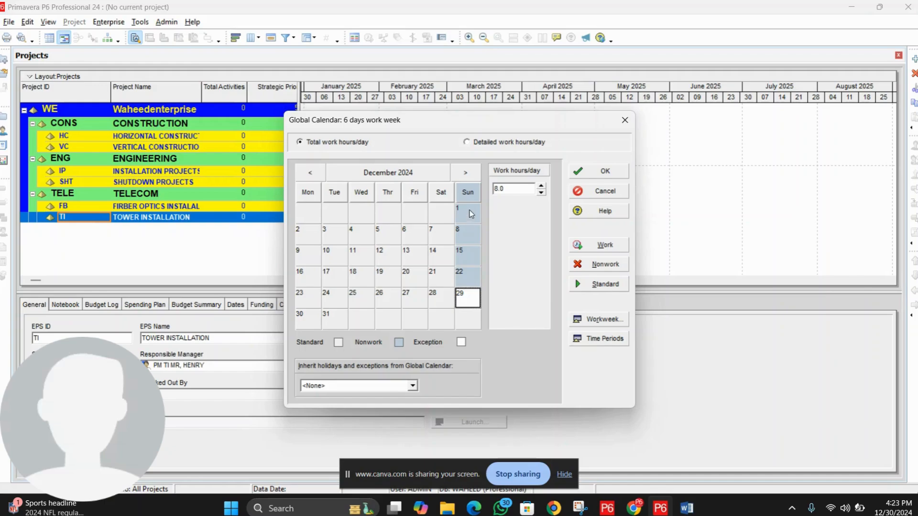
left_click(604, 286)
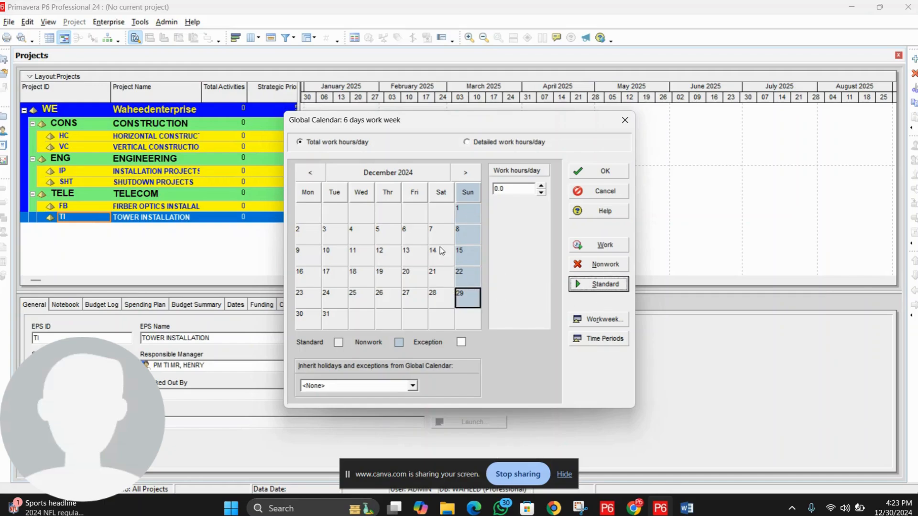
left_click(438, 261)
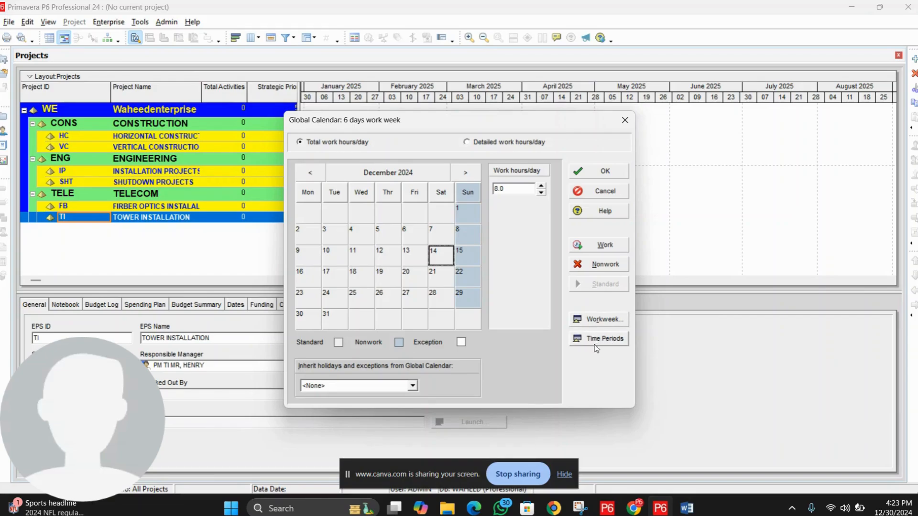
left_click(605, 339)
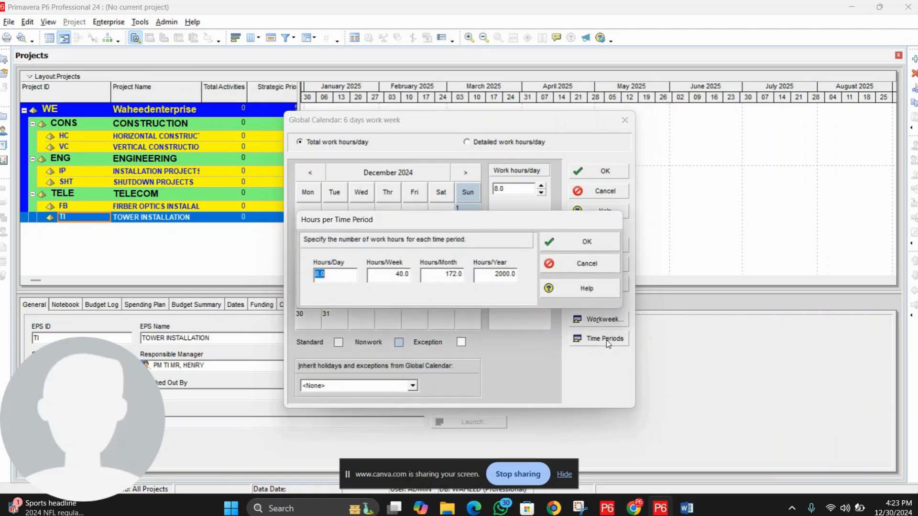
Step: Keep Hours/Day at 8.0 and change Hours/Week from 40.0 to 48
left_click_drag(475, 231, 481, 248)
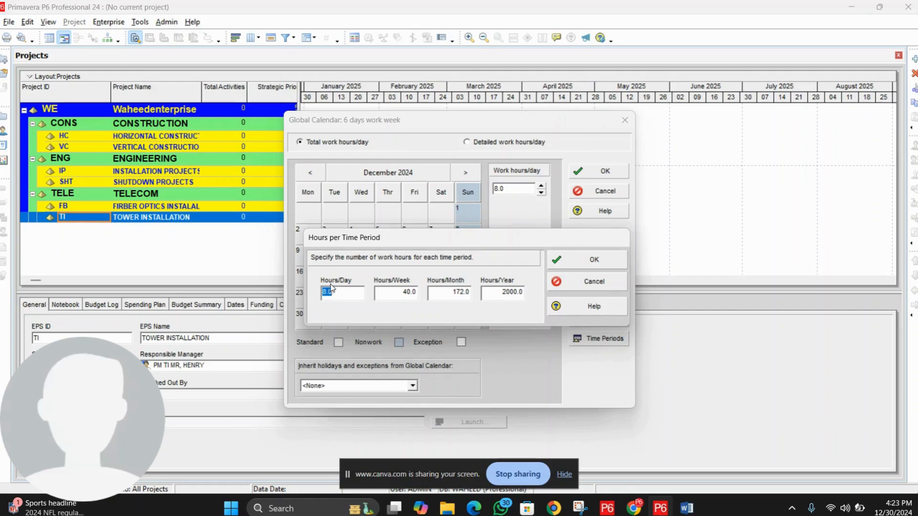
left_click(346, 293)
double_click(334, 294)
left_click(395, 293)
left_click_drag(395, 294, 340, 286)
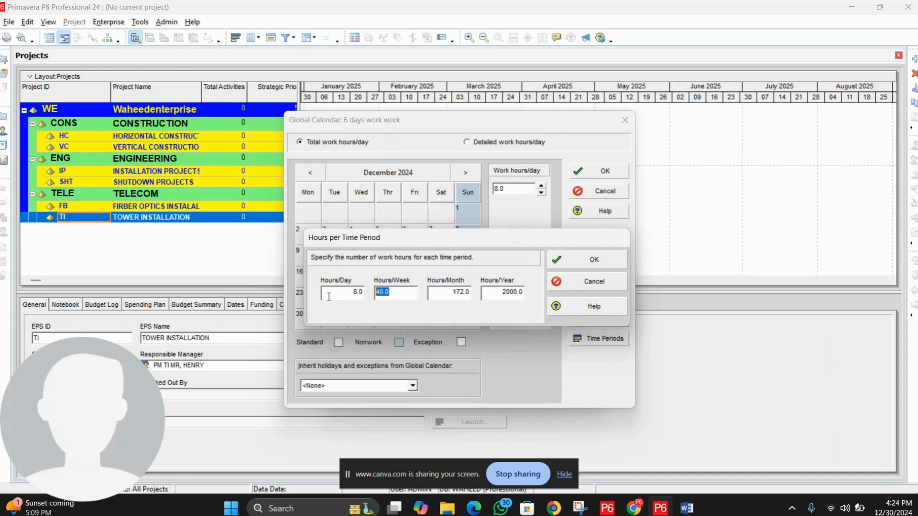
type("48")
key("Tab")
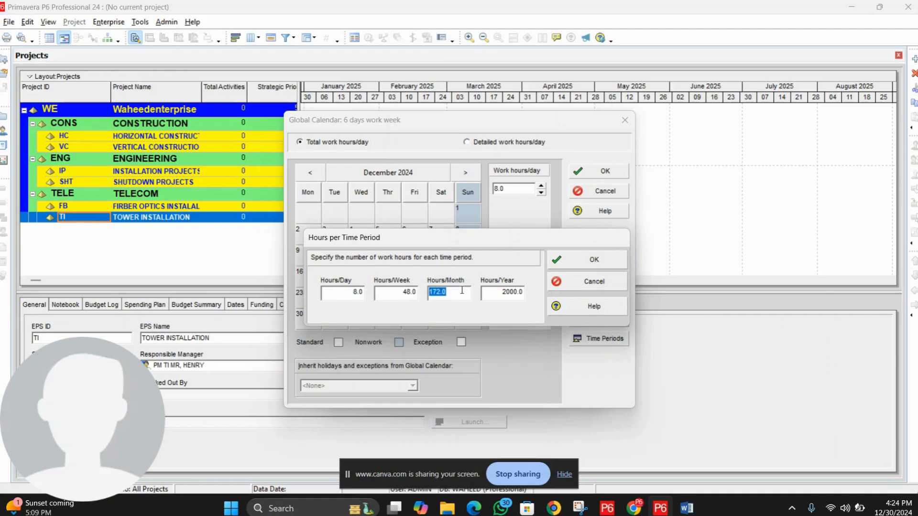
Step: Set Hours/Month to 192 and Hours/Year to 2304, then confirm the hours per period
type("192")
left_click(501, 293)
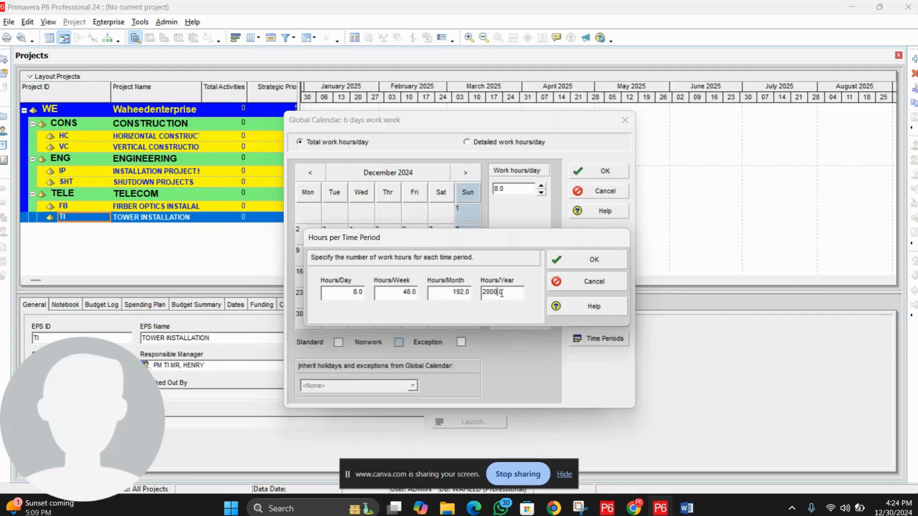
left_click_drag(500, 293, 470, 294)
left_click(443, 293)
left_click_drag(450, 295, 422, 299)
left_click(497, 294)
left_click_drag(513, 294, 459, 296)
type("2304")
left_click(579, 267)
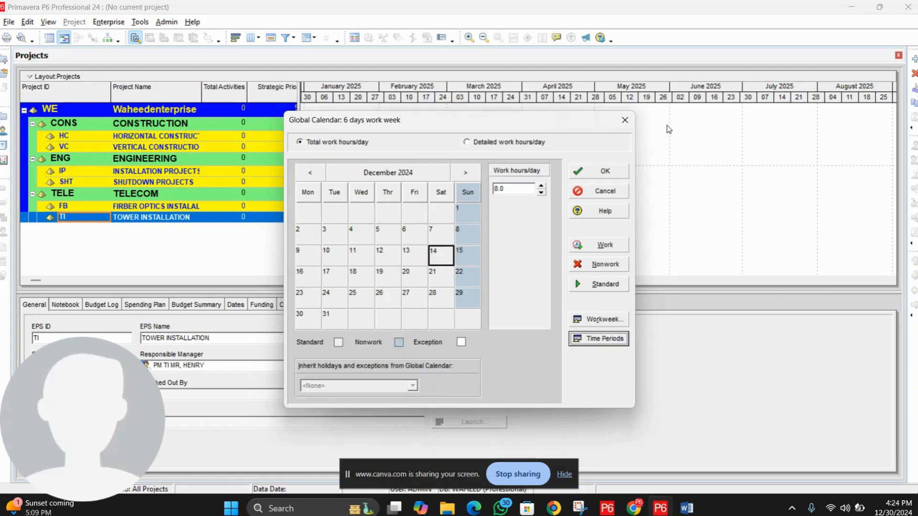
Step: Save the '6 days work week' global calendar with OK, returning to the Calendars list
left_click(601, 177)
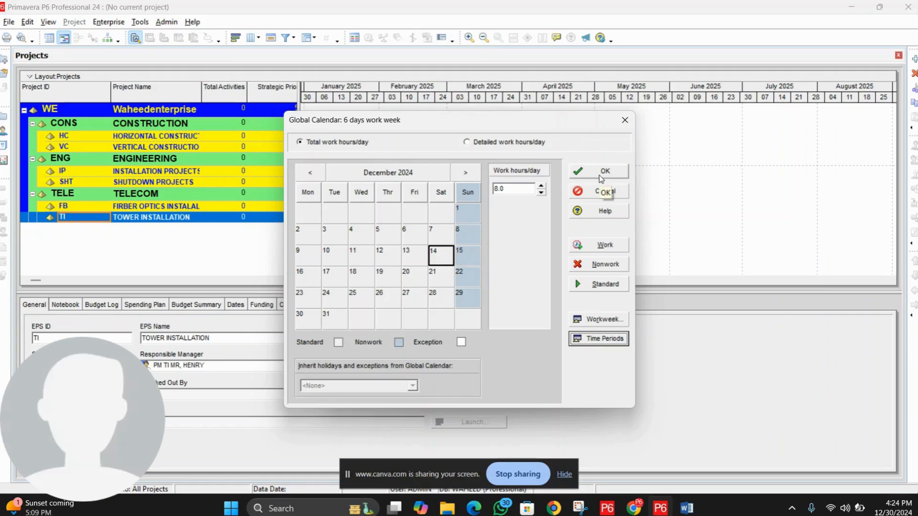